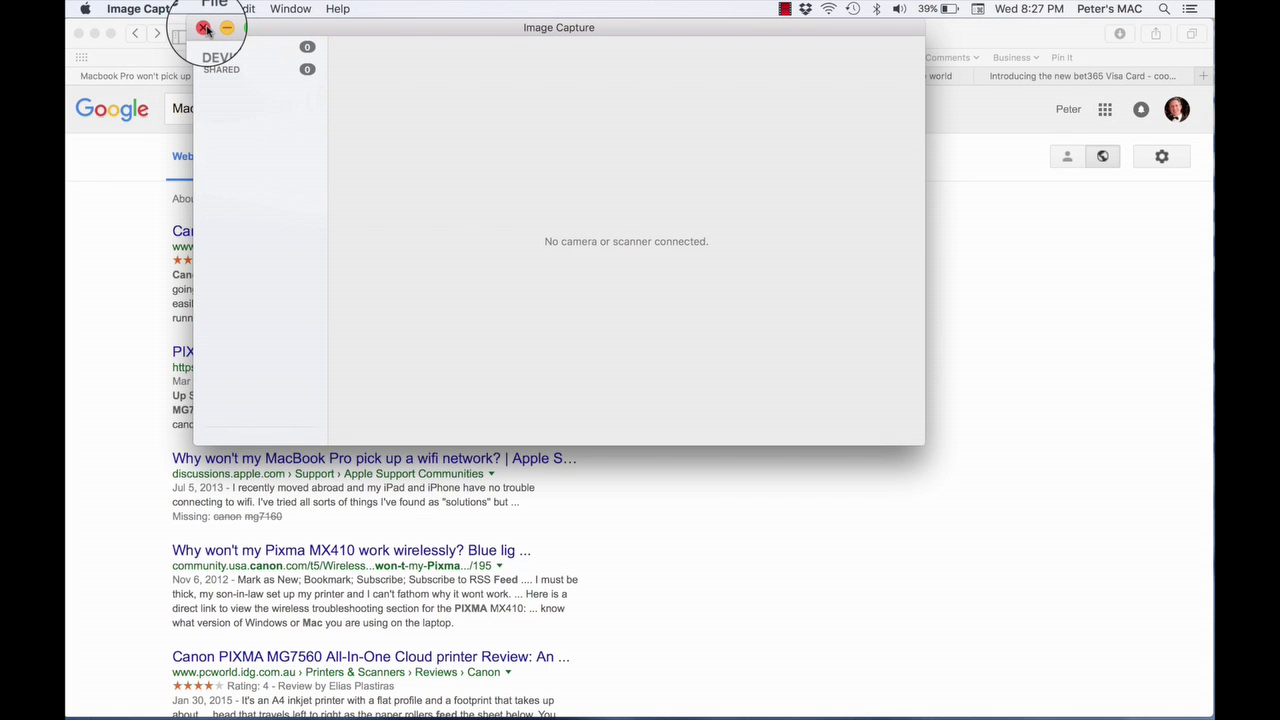
- Close Image Capture and browse the Google results for 'Macbook Pro won't pick up Canon MG7160'
{"action": "left_click", "coordinate": [204, 29]}
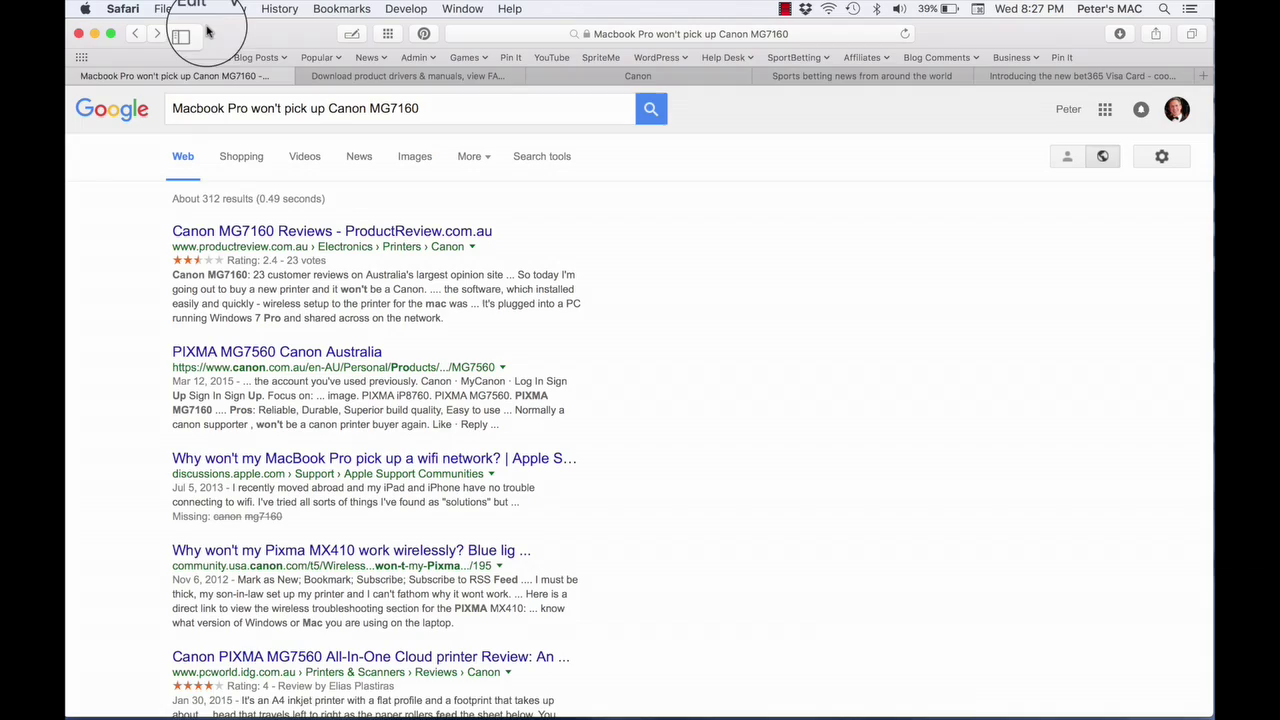
{"action": "scroll", "coordinate": [213, 345], "scroll_direction": "down", "scroll_amount": 5}
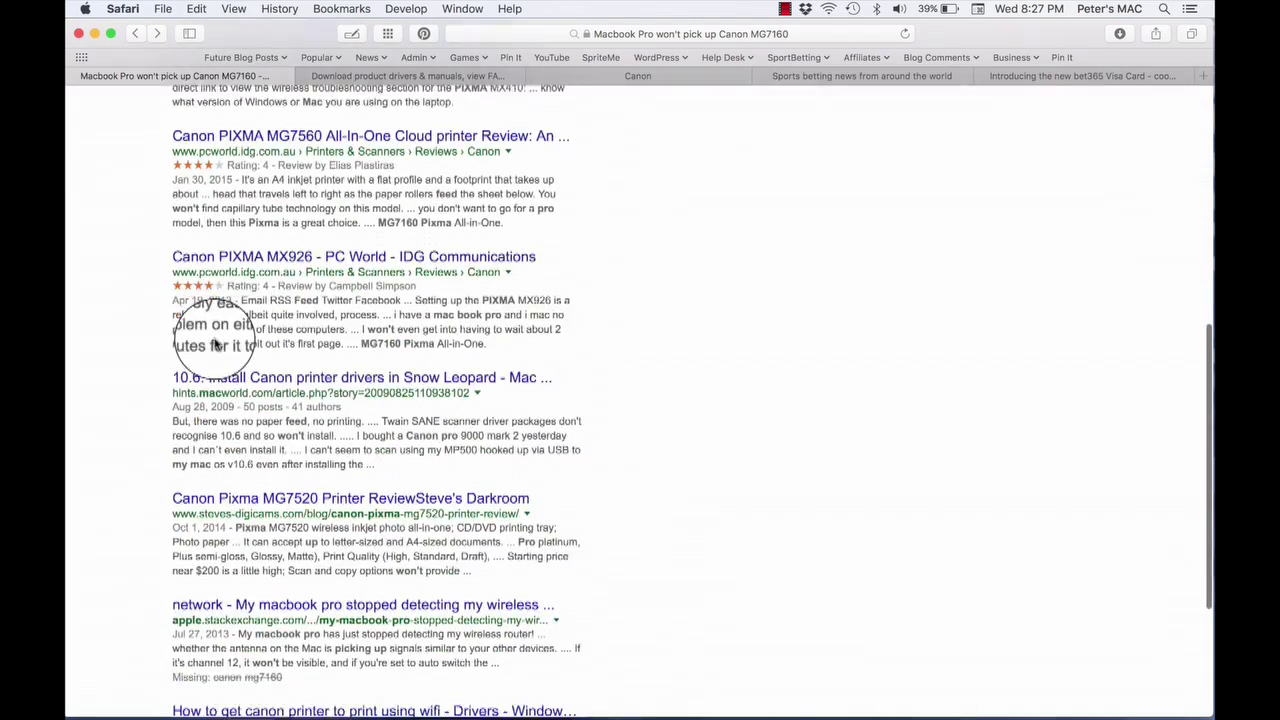
{"action": "scroll", "coordinate": [213, 345], "scroll_direction": "down", "scroll_amount": 3}
{"action": "scroll", "coordinate": [213, 345], "scroll_direction": "up", "scroll_amount": 10}
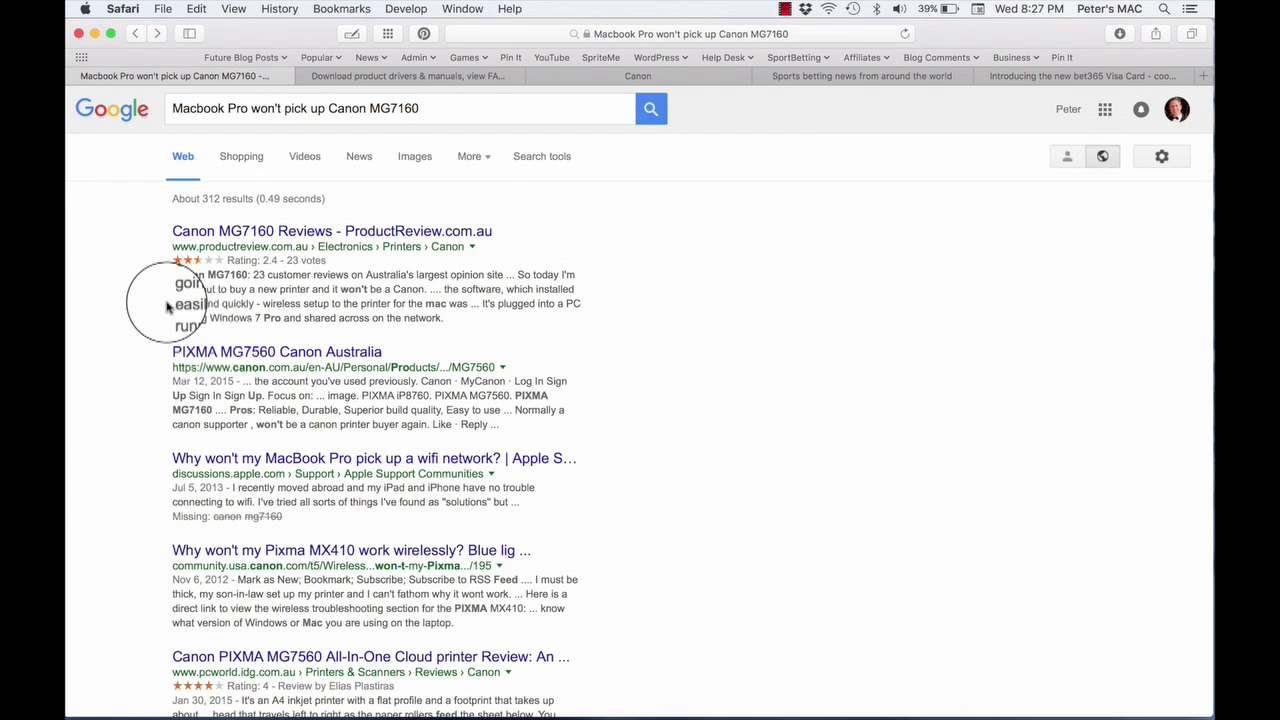
- Switch to the Canon downloads tab and browse the 30 PIXMA MG7160 downloads grouped by OS
{"action": "left_click", "coordinate": [408, 76]}
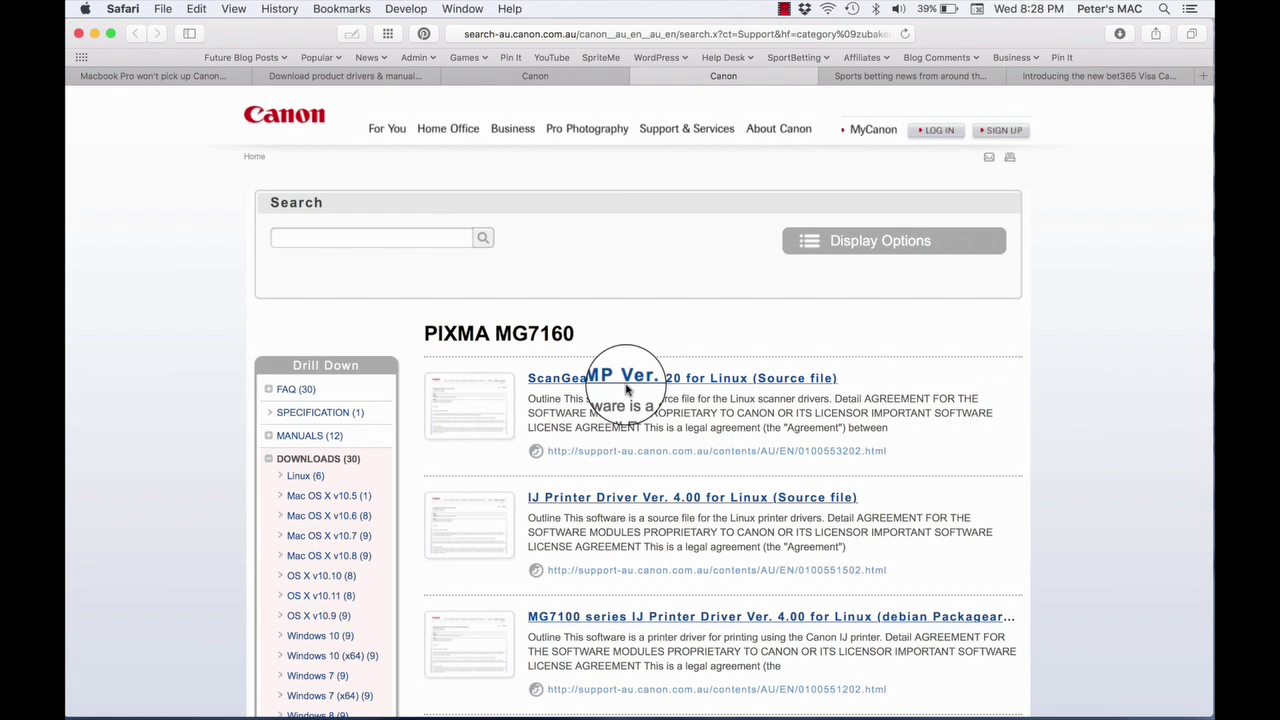
{"action": "scroll", "coordinate": [626, 390], "scroll_direction": "down", "scroll_amount": 10}
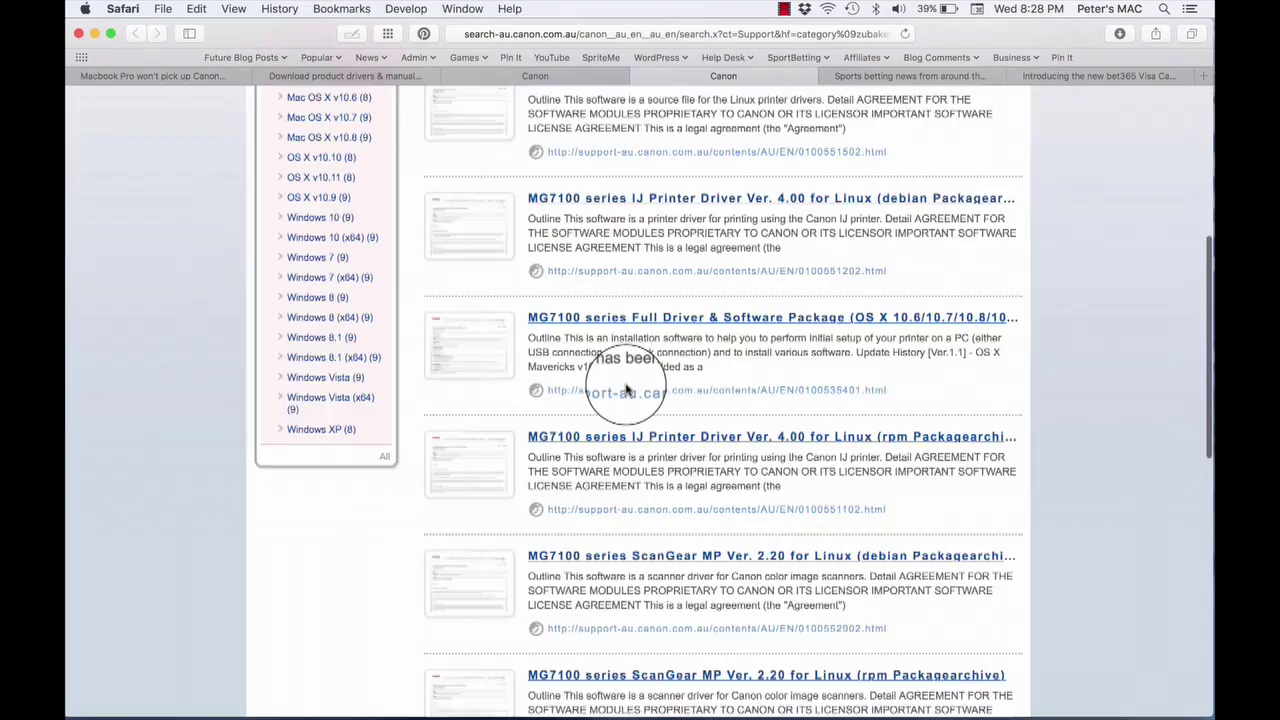
{"action": "scroll", "coordinate": [626, 390], "scroll_direction": "down", "scroll_amount": 5}
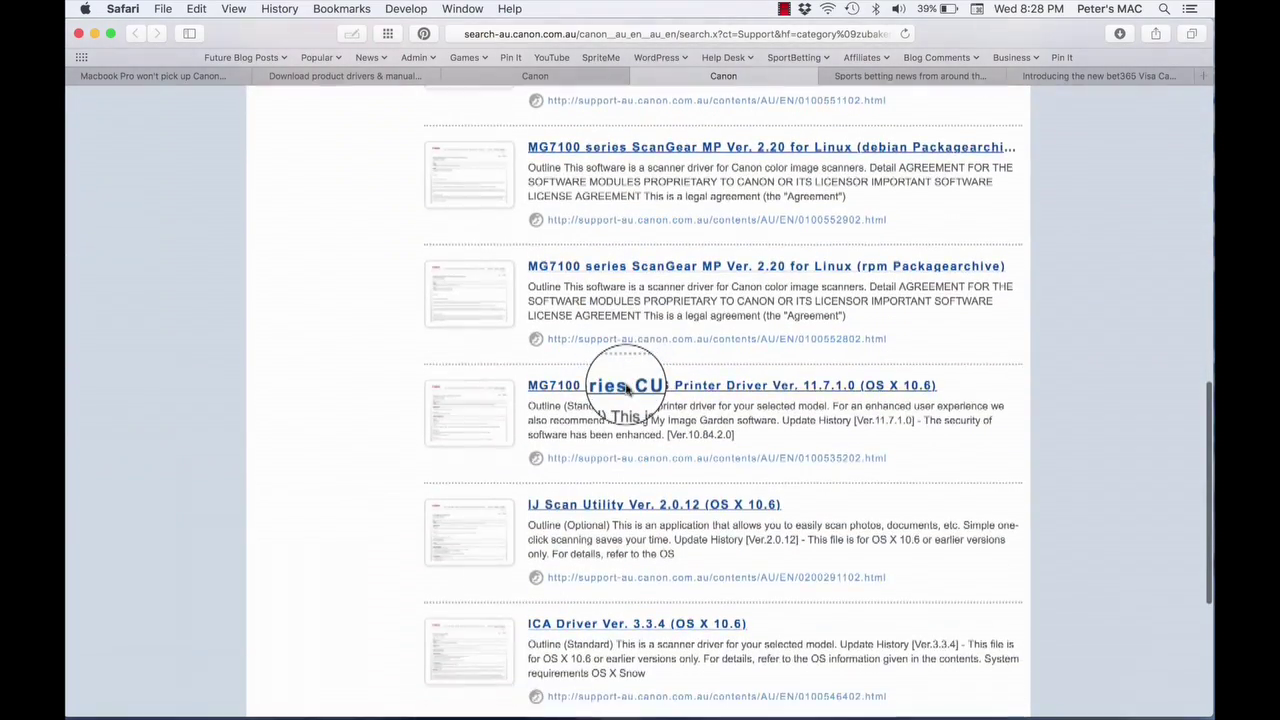
{"action": "scroll", "coordinate": [626, 390], "scroll_direction": "up", "scroll_amount": 15}
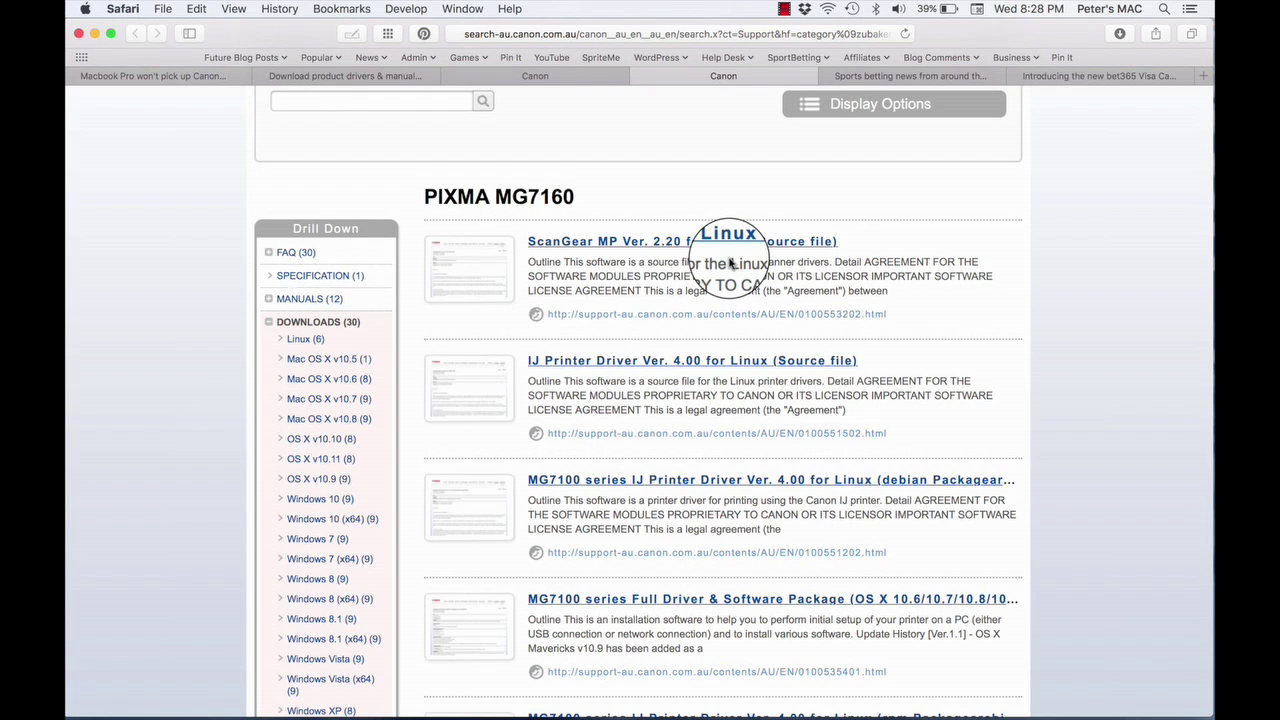
{"action": "scroll", "coordinate": [730, 262], "scroll_direction": "down", "scroll_amount": 3}
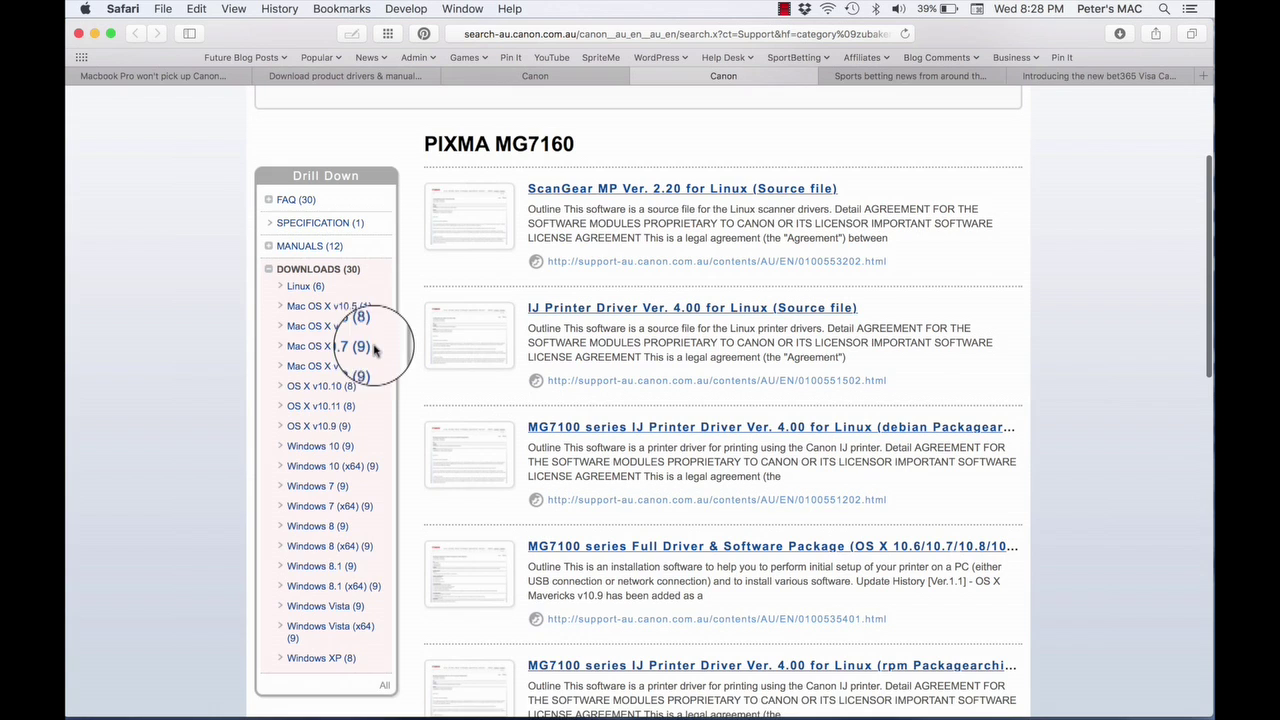
{"action": "scroll", "coordinate": [366, 366], "scroll_direction": "down", "scroll_amount": 3}
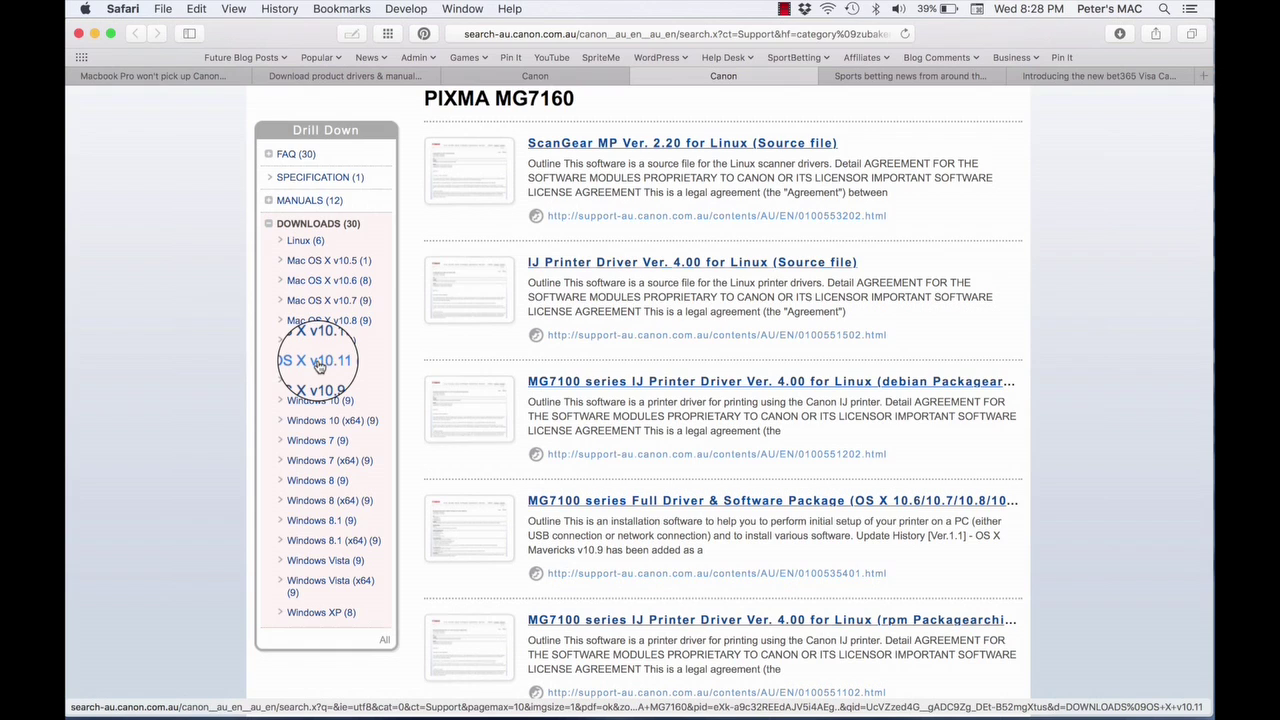
- Filter the PIXMA MG7160 downloads to OS X v10.11 and scroll to IJ Scan Utility Ver. 2.1.6
{"action": "left_click", "coordinate": [318, 366]}
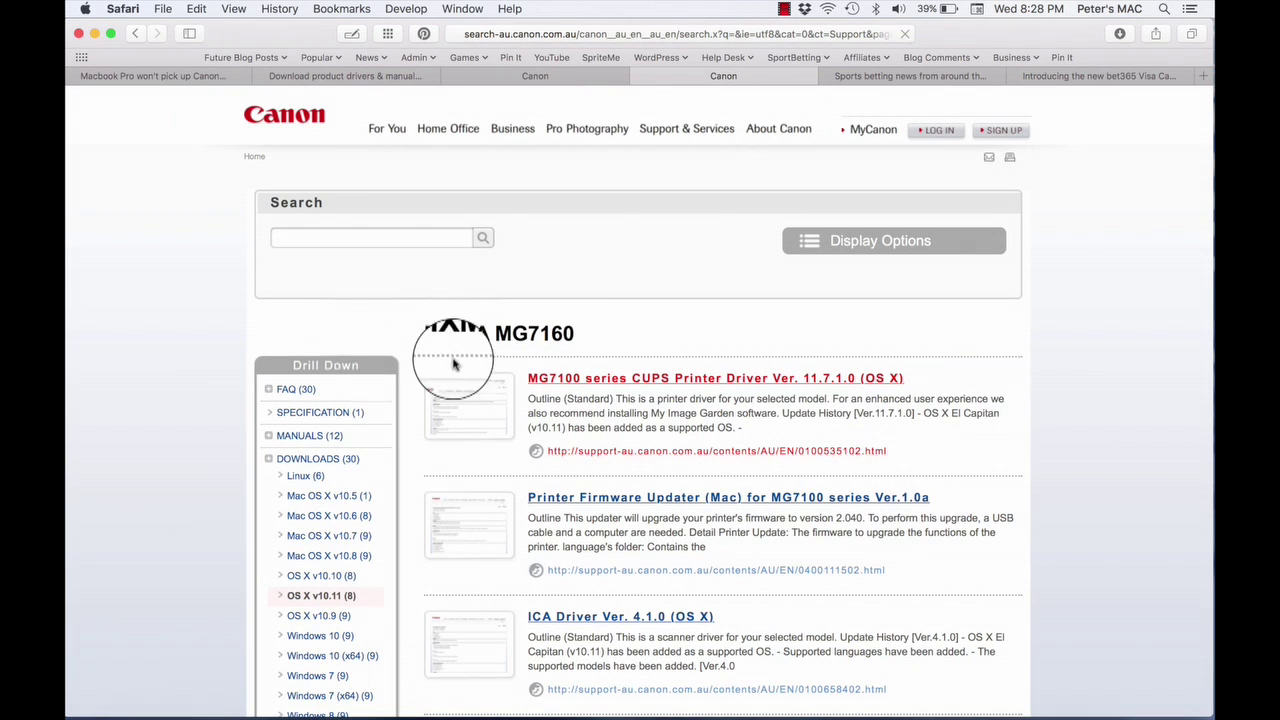
{"action": "scroll", "coordinate": [546, 369], "scroll_direction": "down", "scroll_amount": 3}
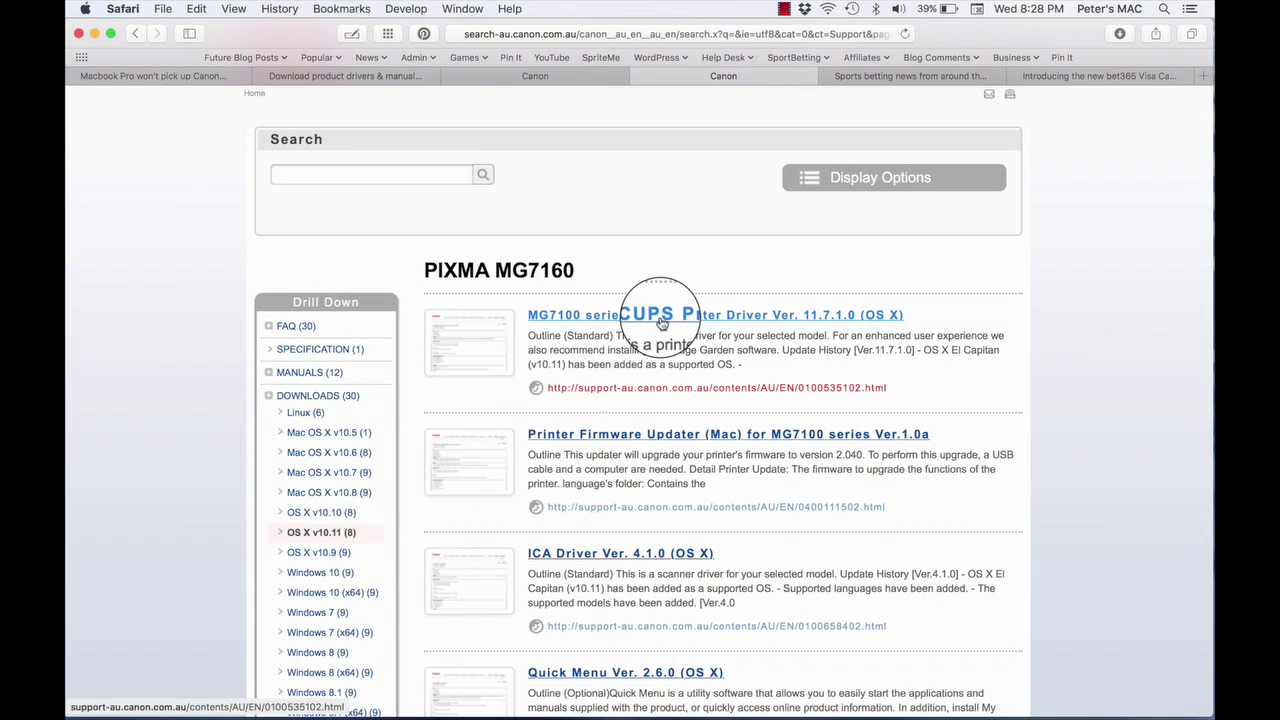
{"action": "scroll", "coordinate": [661, 322], "scroll_direction": "down", "scroll_amount": 3}
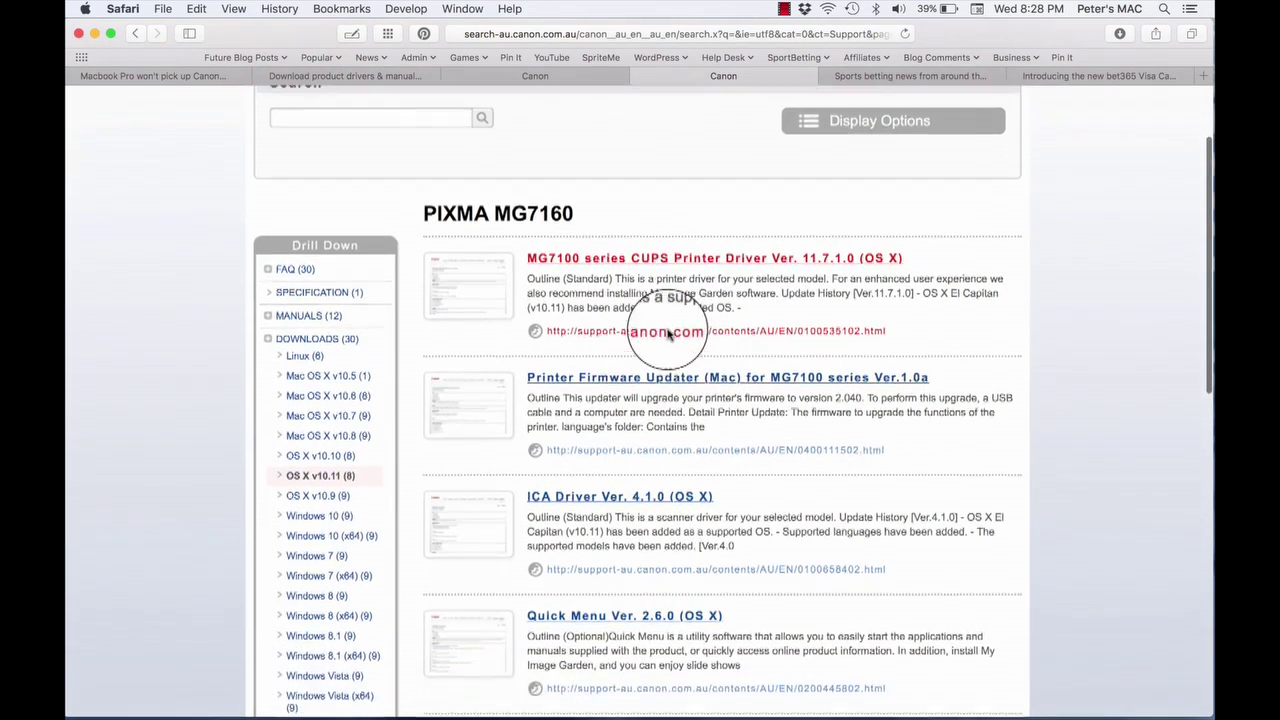
{"action": "scroll", "coordinate": [667, 334], "scroll_direction": "down", "scroll_amount": 15}
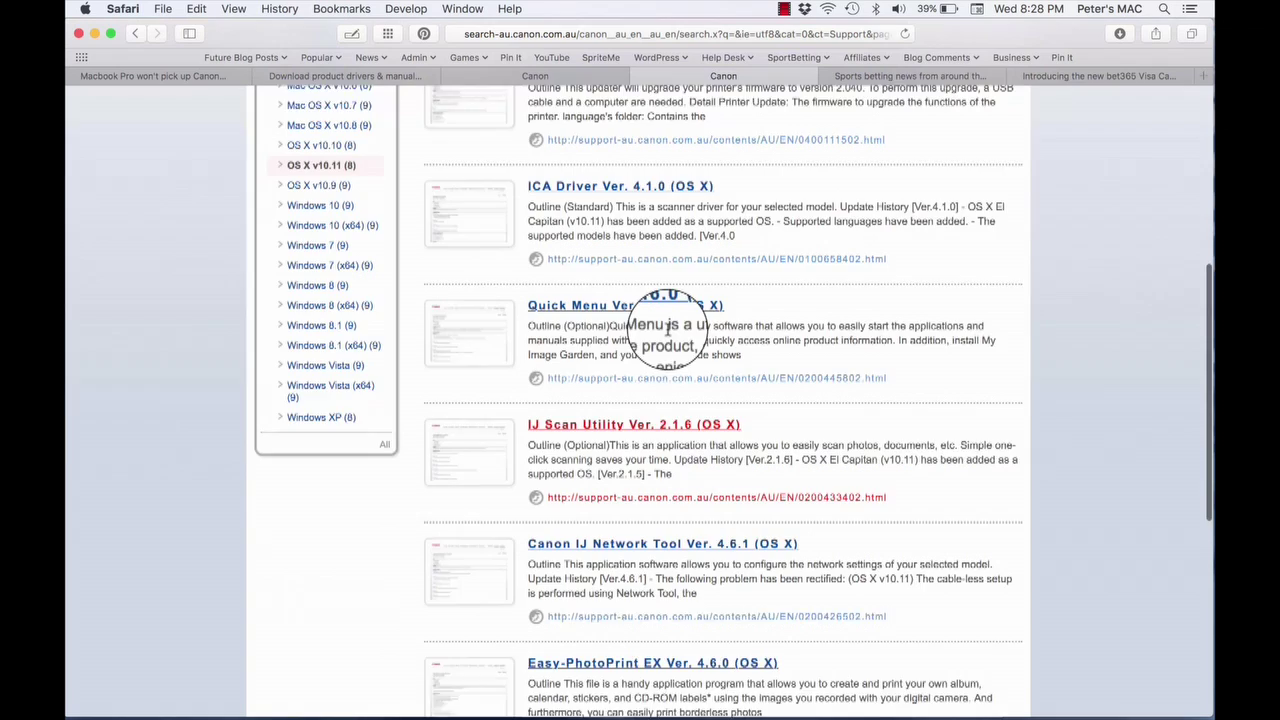
{"action": "scroll", "coordinate": [667, 327], "scroll_direction": "down", "scroll_amount": 7}
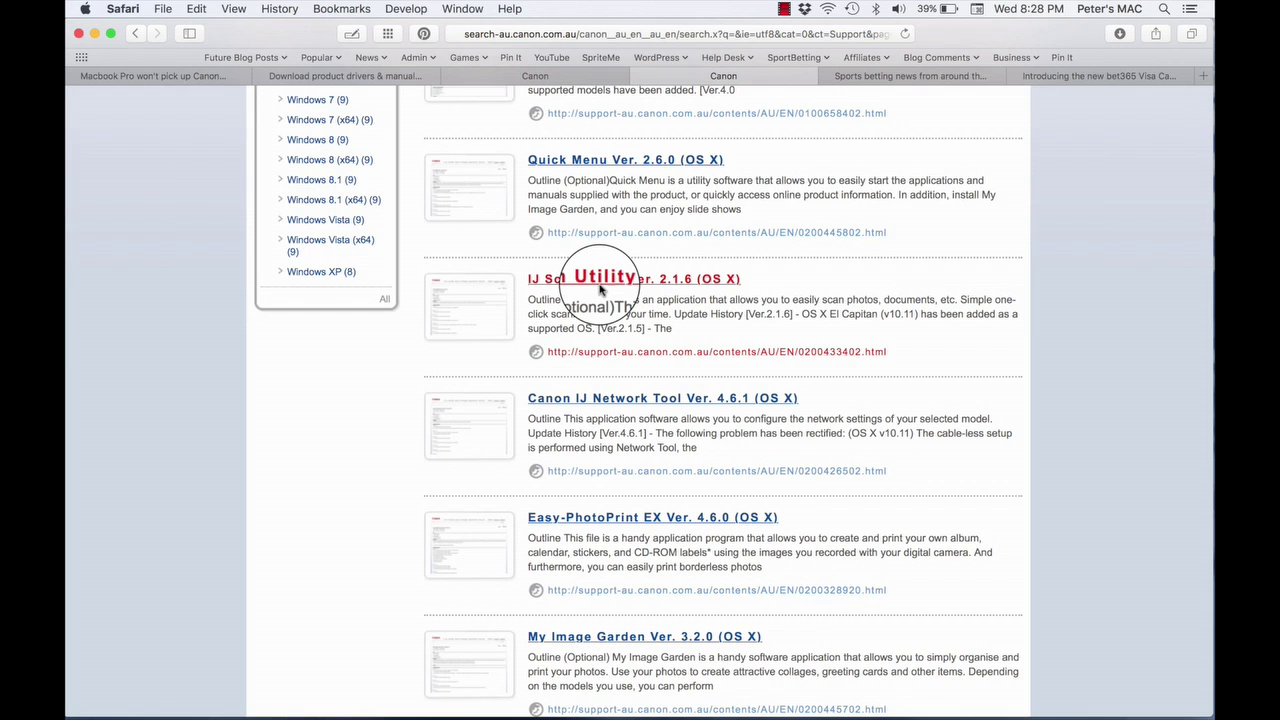
- Open the IJ Scan Utility Ver. 2.1.6 page, scroll to its download agreement, and close the Untitled tab
{"action": "left_click", "coordinate": [603, 285]}
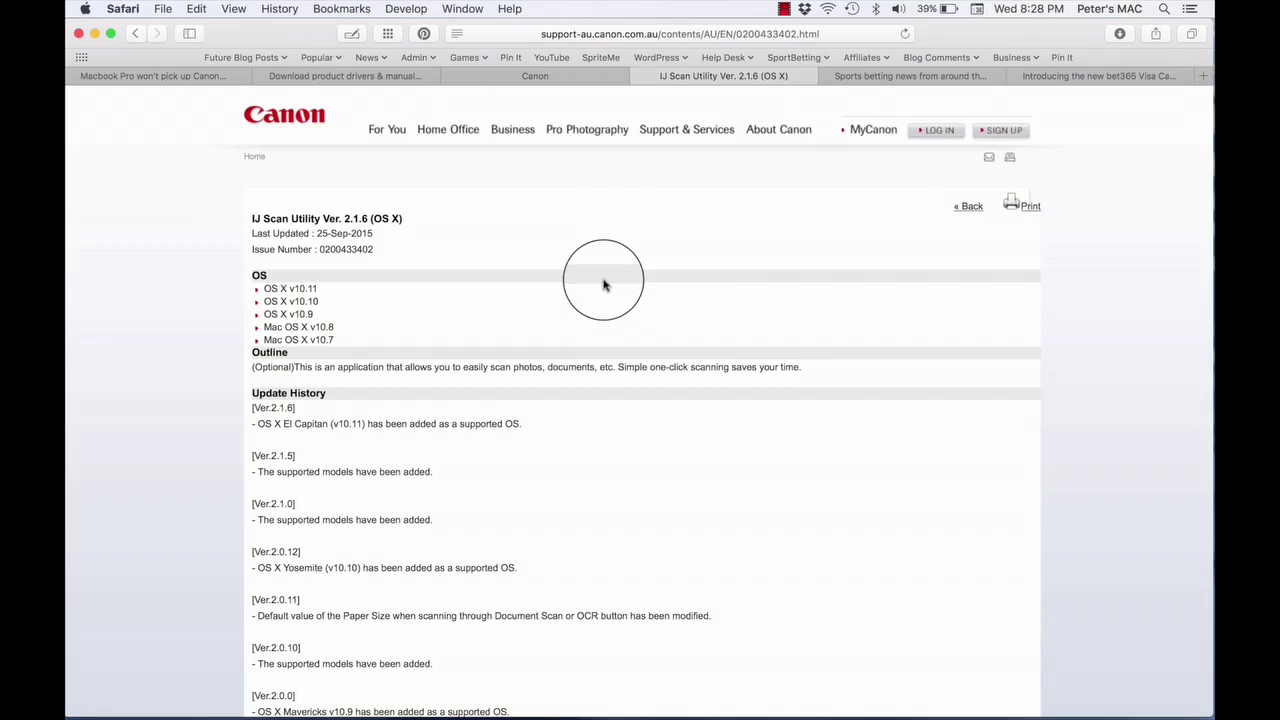
{"action": "scroll", "coordinate": [604, 295], "scroll_direction": "down", "scroll_amount": 5}
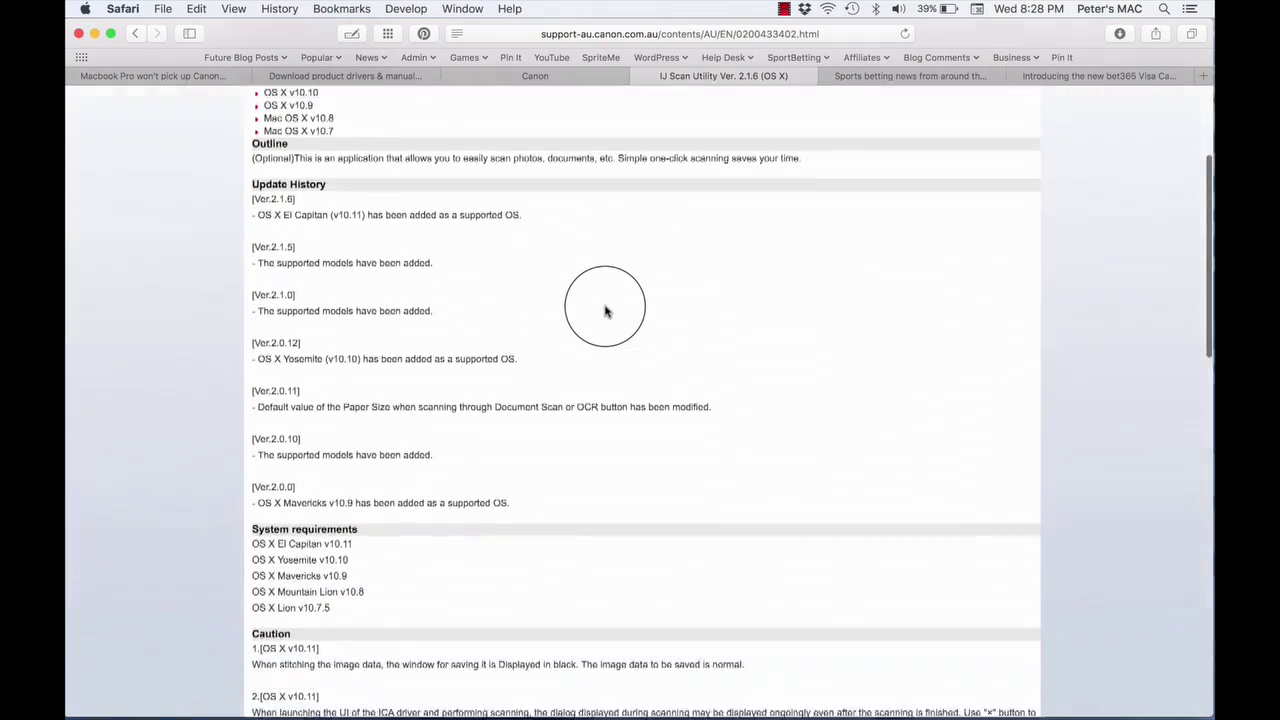
{"action": "scroll", "coordinate": [605, 311], "scroll_direction": "down", "scroll_amount": 15}
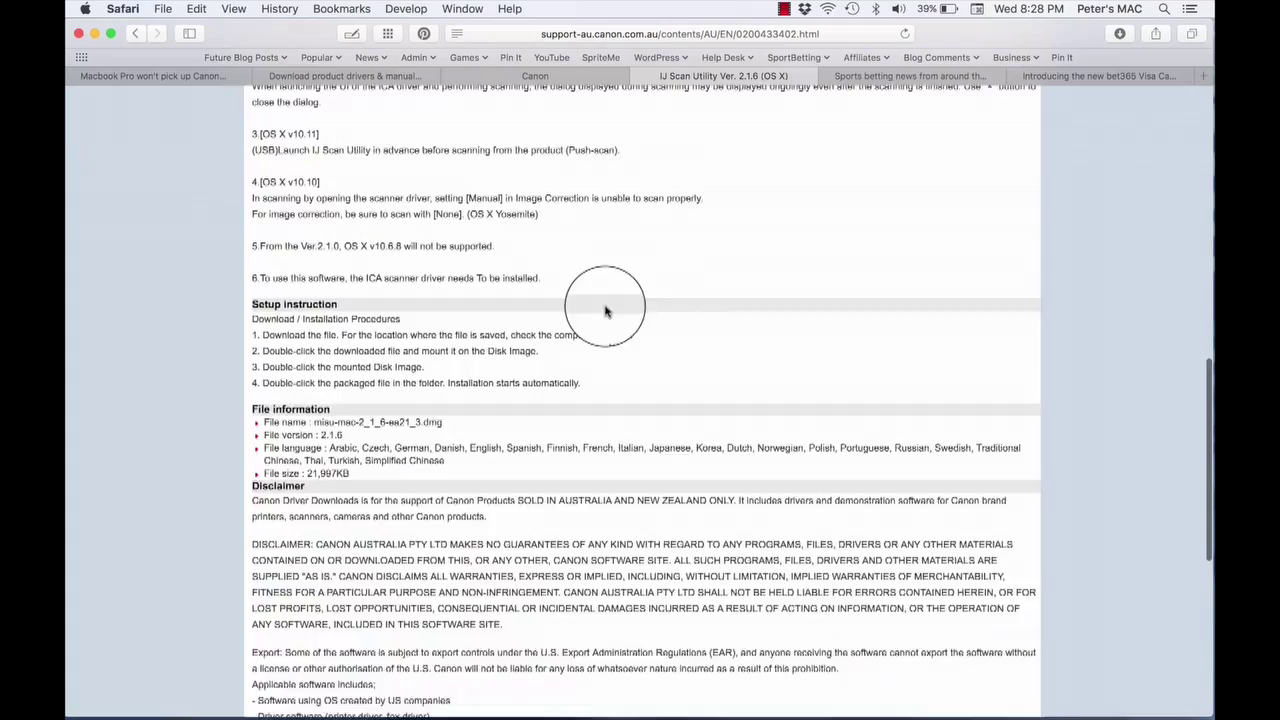
{"action": "scroll", "coordinate": [605, 311], "scroll_direction": "down", "scroll_amount": 12}
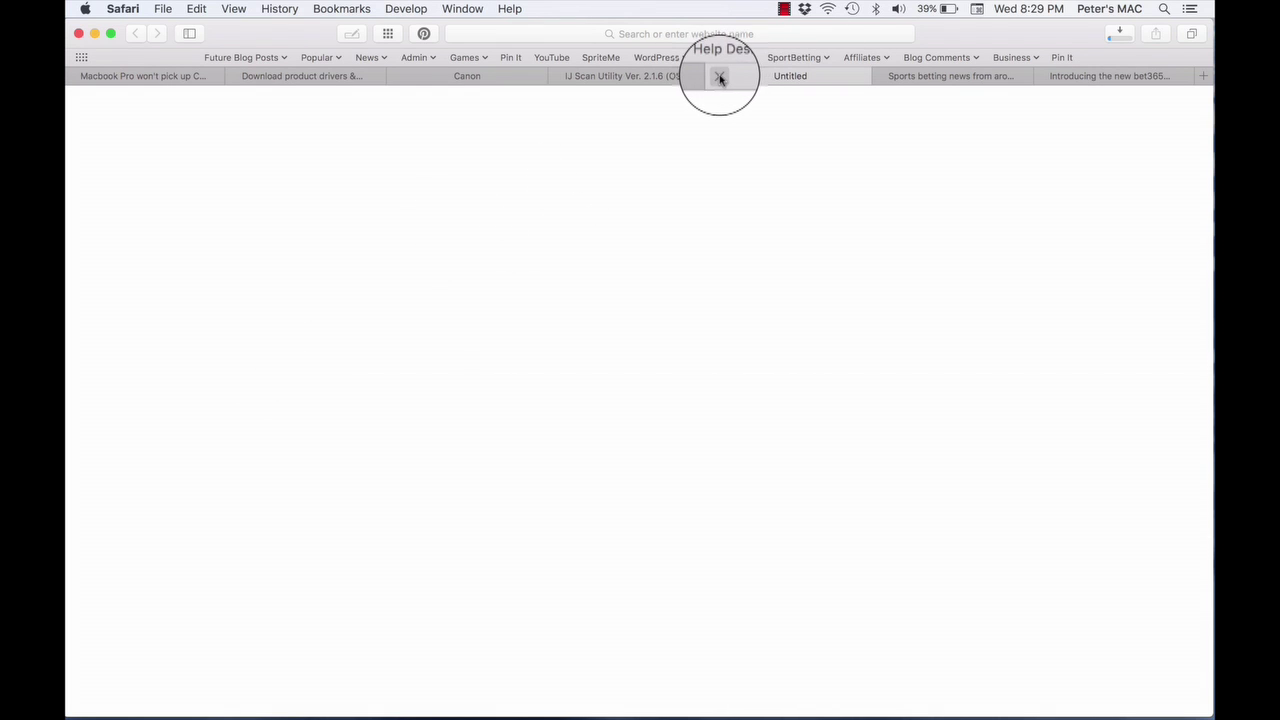
{"action": "left_click", "coordinate": [719, 77]}
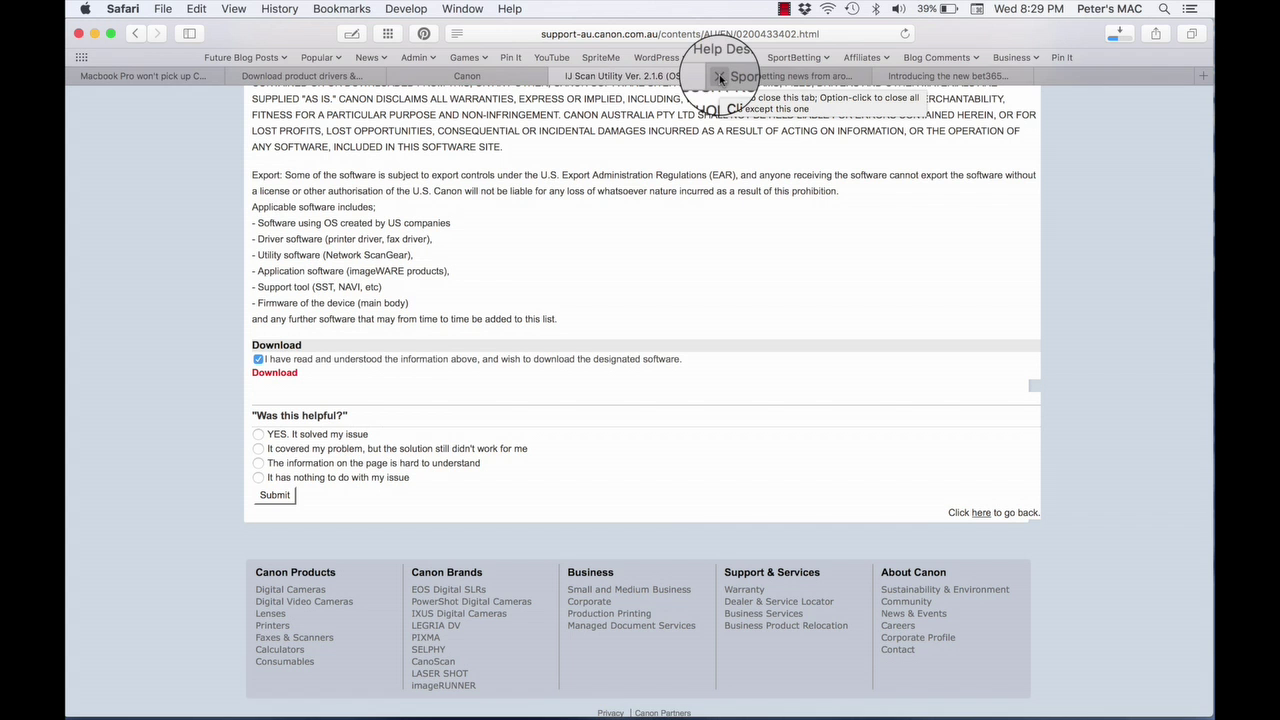
- Browse the Canon Utilities and Inkjet Extended Survey Program folders in Applications, then close the stack
{"action": "mouse_move", "coordinate": [1005, 715]}
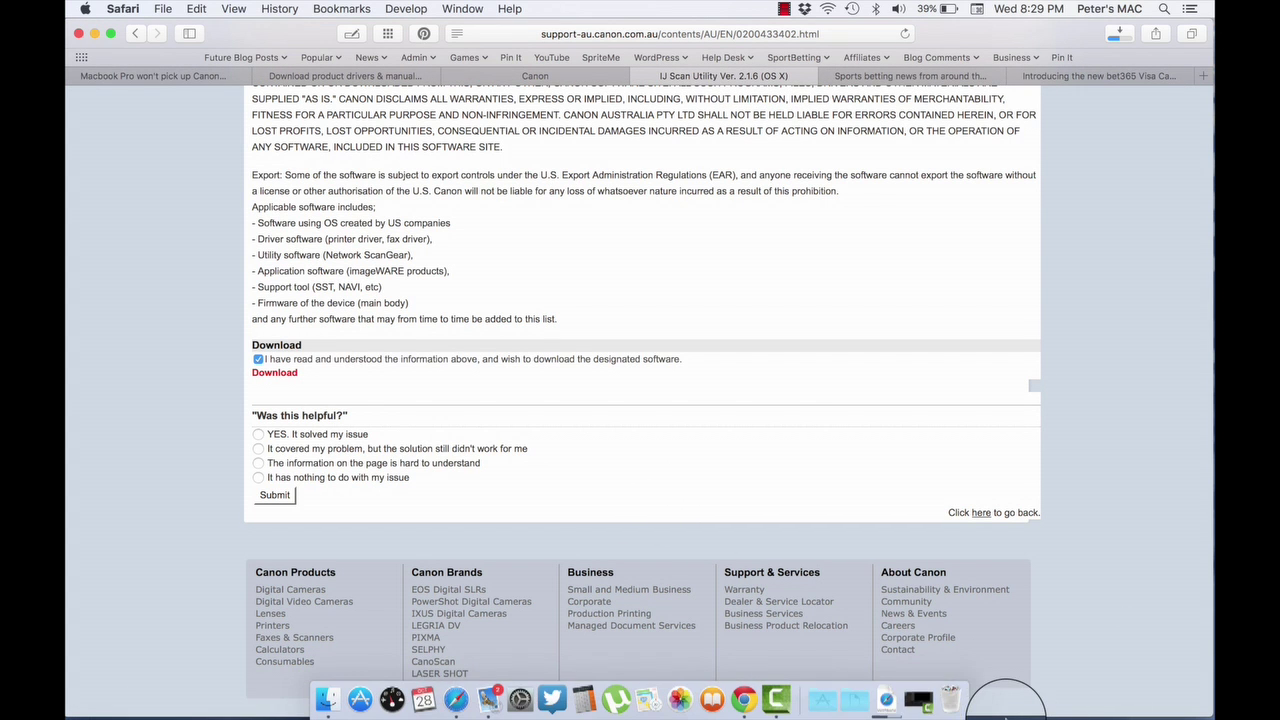
{"action": "left_click", "coordinate": [818, 688]}
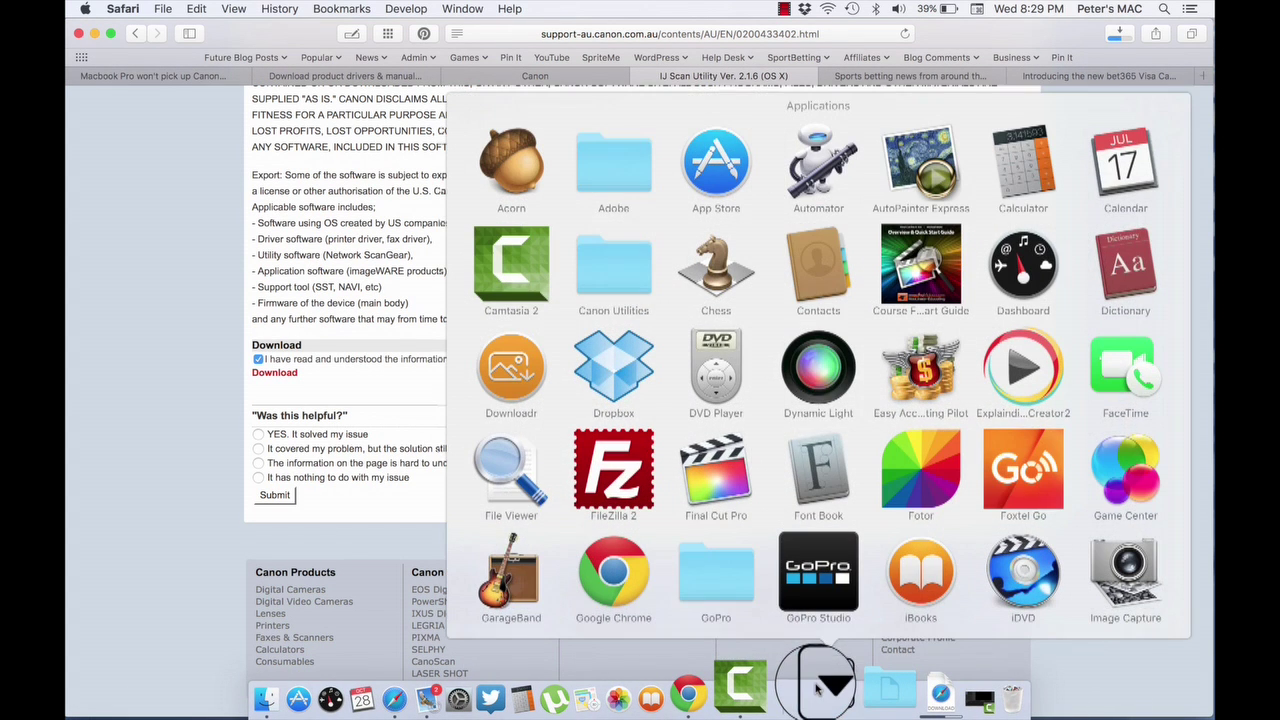
{"action": "left_click", "coordinate": [630, 277]}
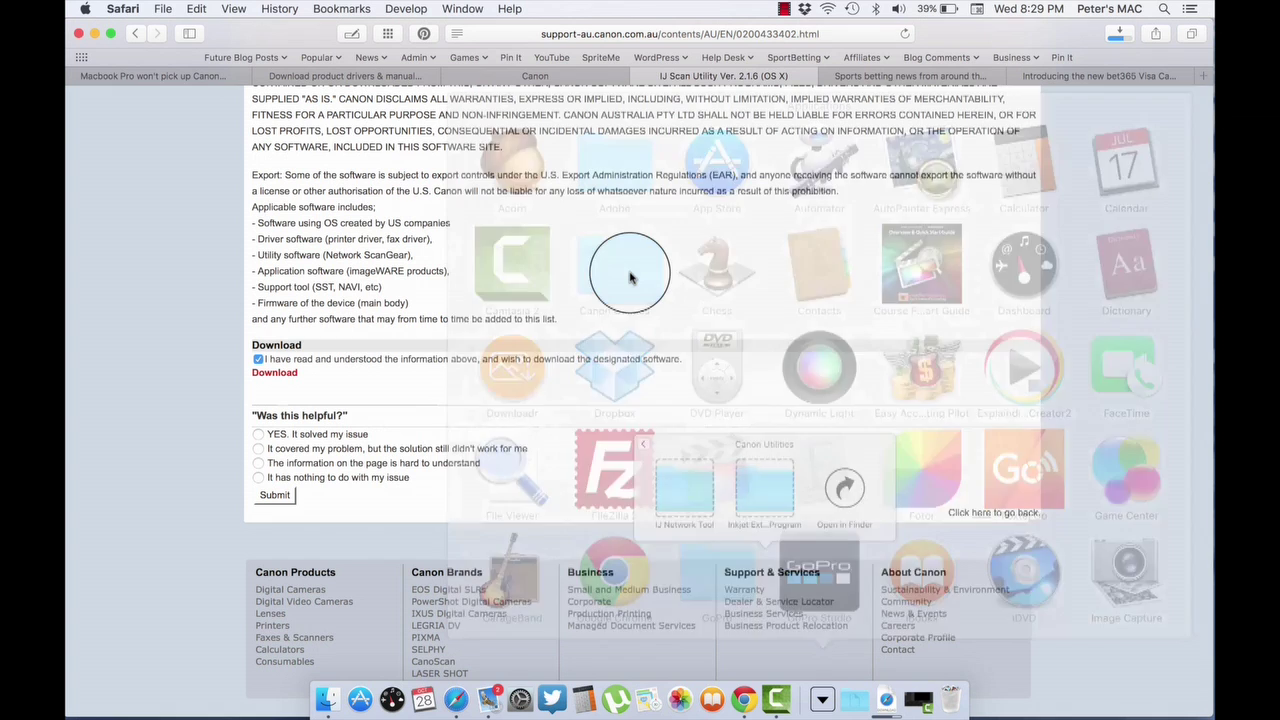
{"action": "left_click", "coordinate": [830, 575]}
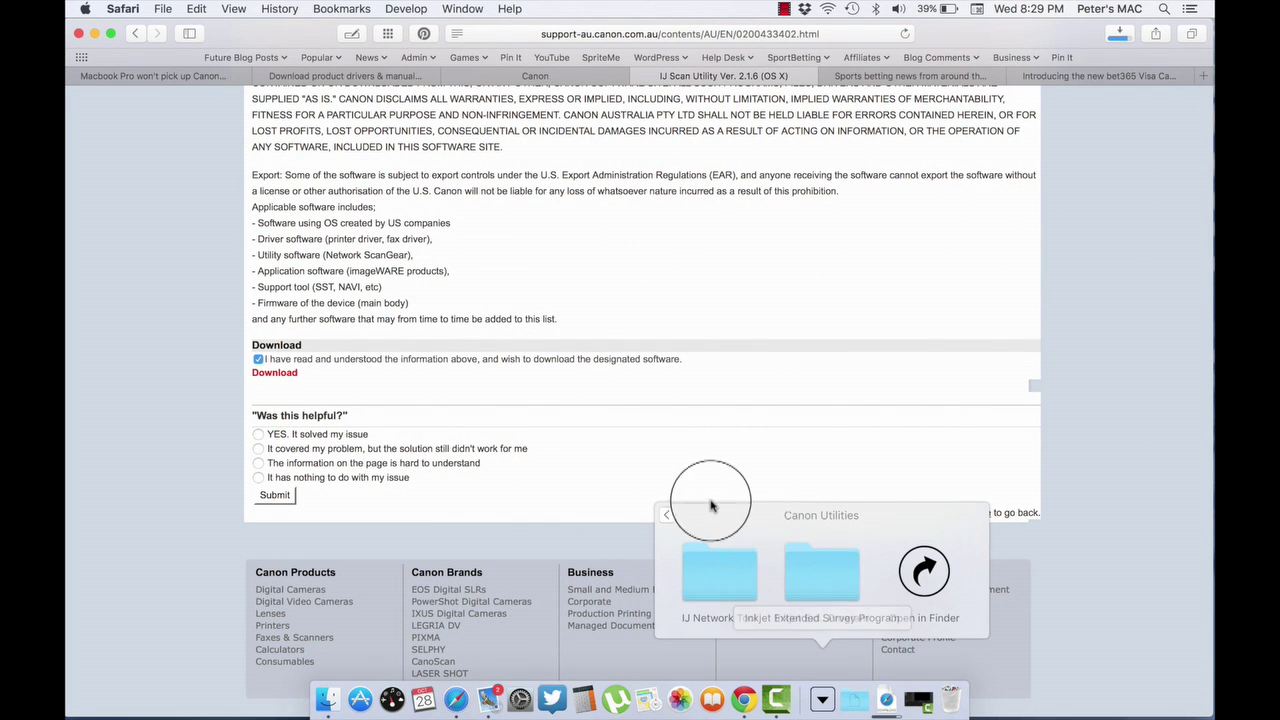
{"action": "left_click", "coordinate": [665, 515]}
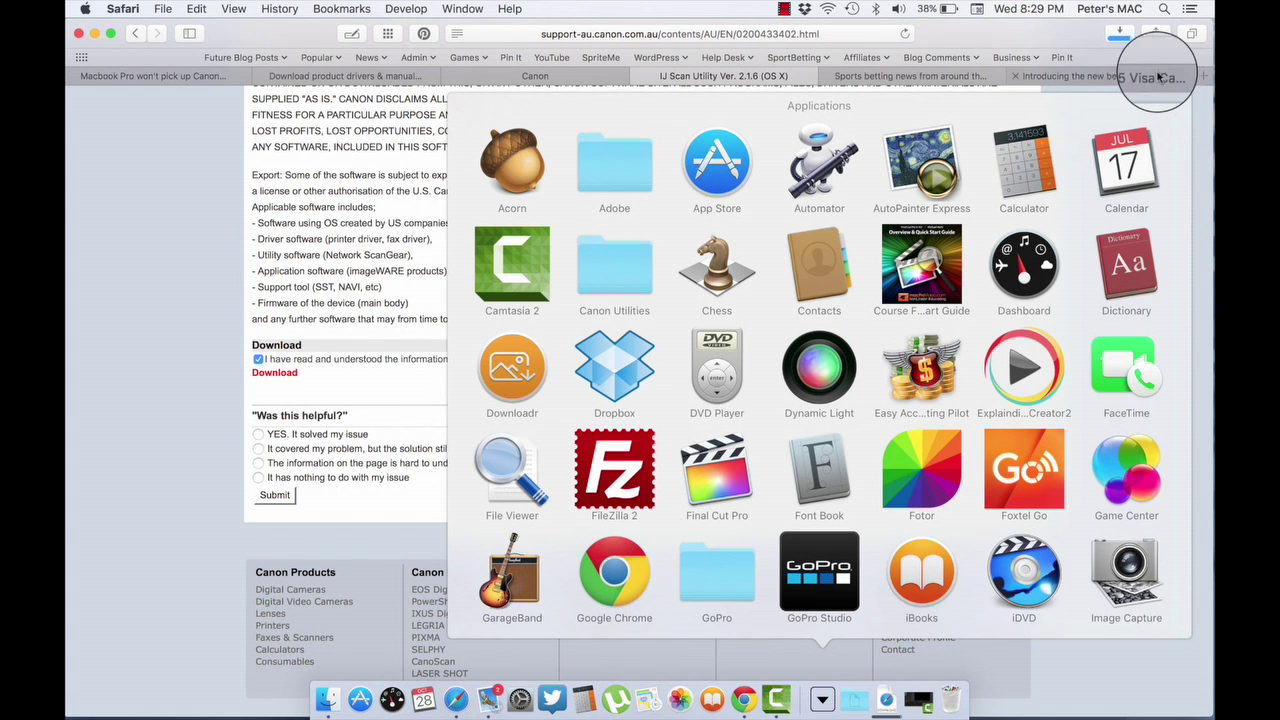
{"action": "left_click", "coordinate": [165, 278]}
- Open the downloaded misu-mac-2_1_6-ea21_3 disk image and launch the IJ Scan Utility2 installer package
{"action": "left_click", "coordinate": [1119, 33]}
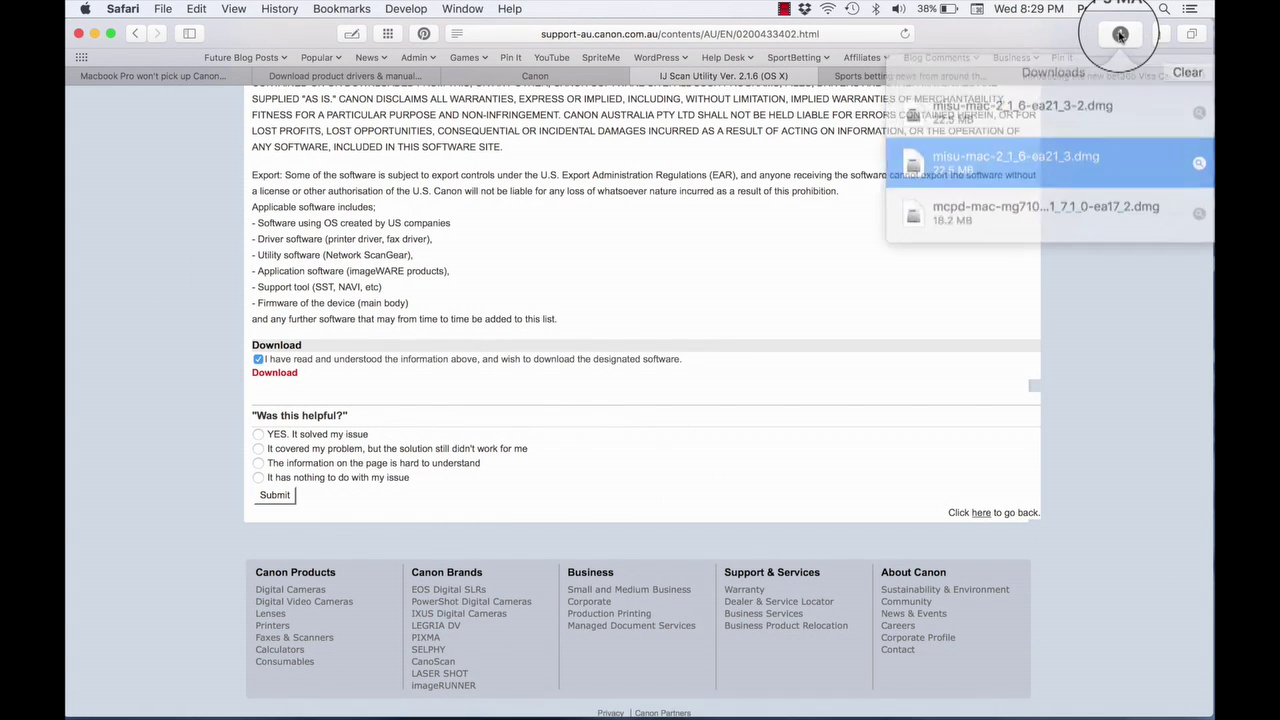
{"action": "double_click", "coordinate": [1079, 96]}
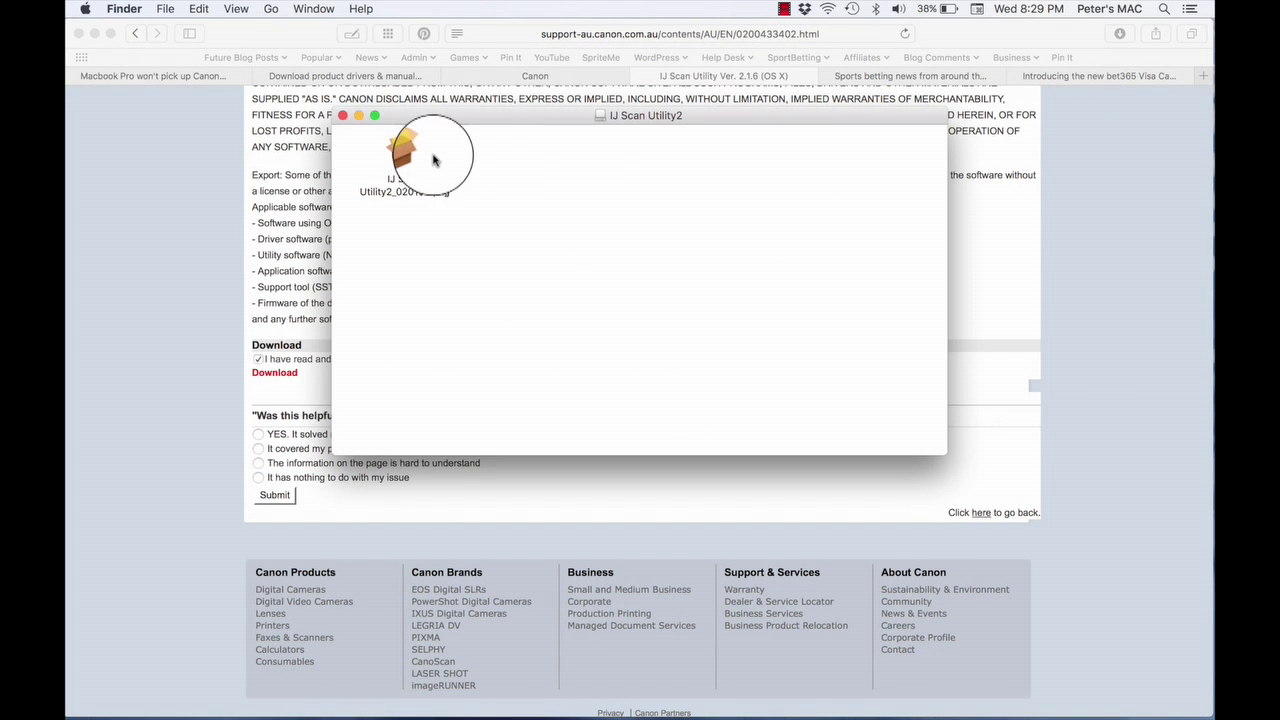
{"action": "double_click", "coordinate": [420, 158]}
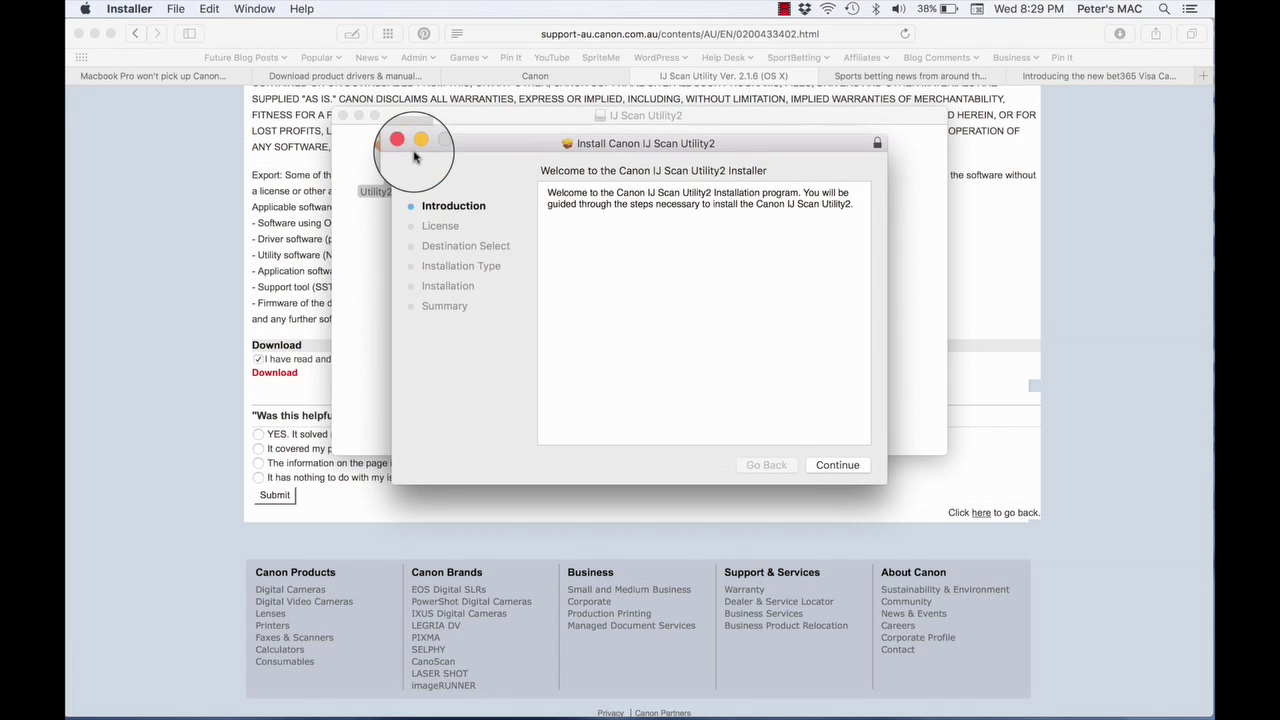
- Install Canon IJ Scan Utility2, accepting the licence and authorising with the account password
{"action": "left_click", "coordinate": [840, 466]}
{"action": "scroll", "coordinate": [830, 370], "scroll_direction": "down", "scroll_amount": 10}
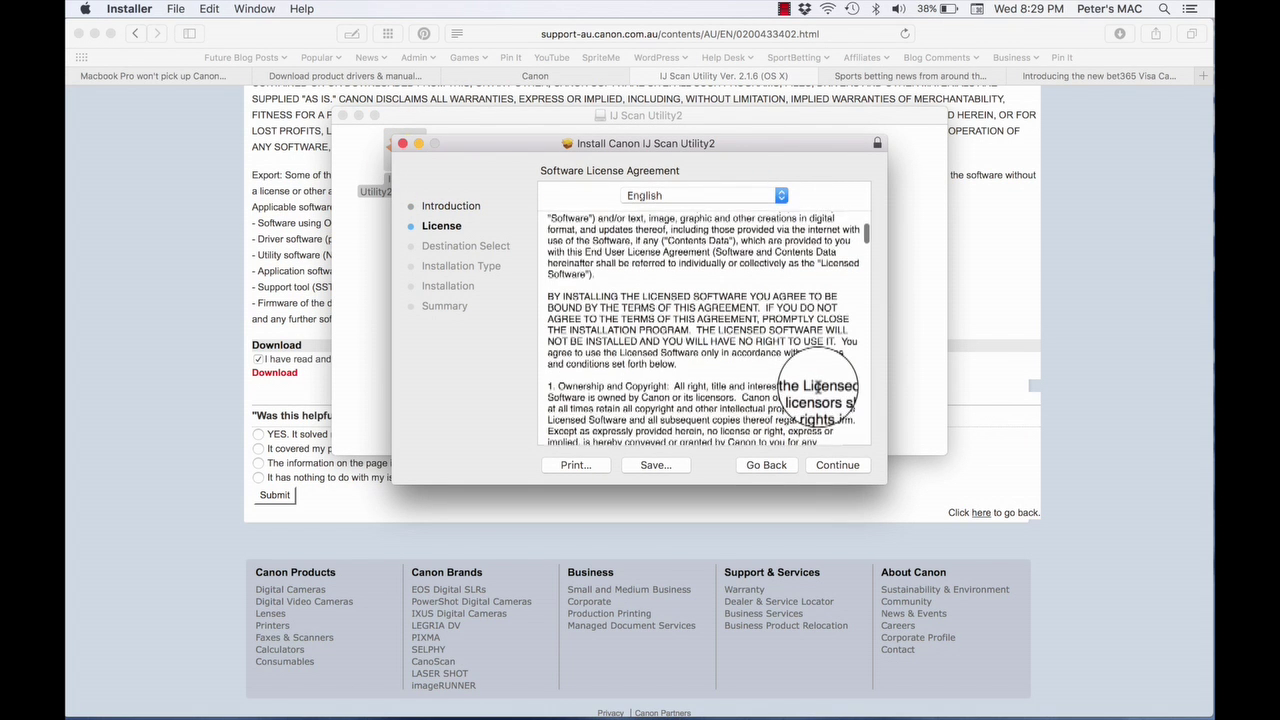
{"action": "left_click", "coordinate": [838, 468]}
{"action": "left_click", "coordinate": [799, 272]}
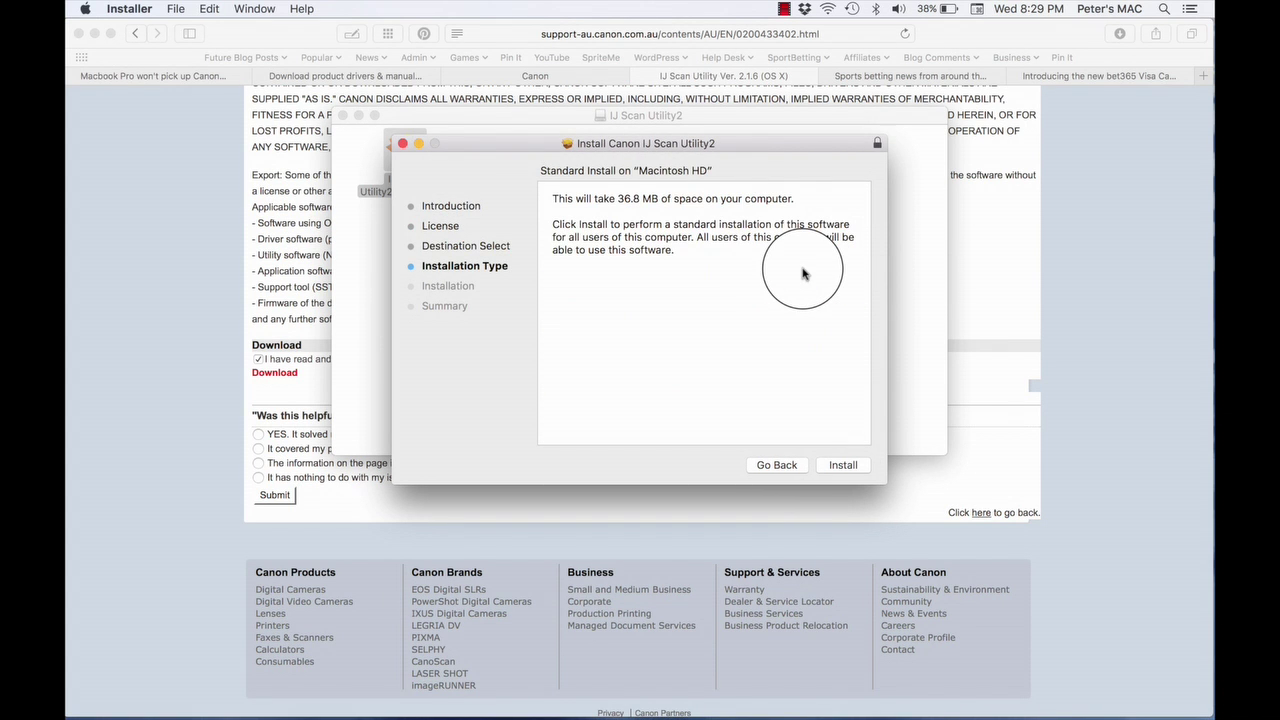
{"action": "left_click", "coordinate": [846, 467]}
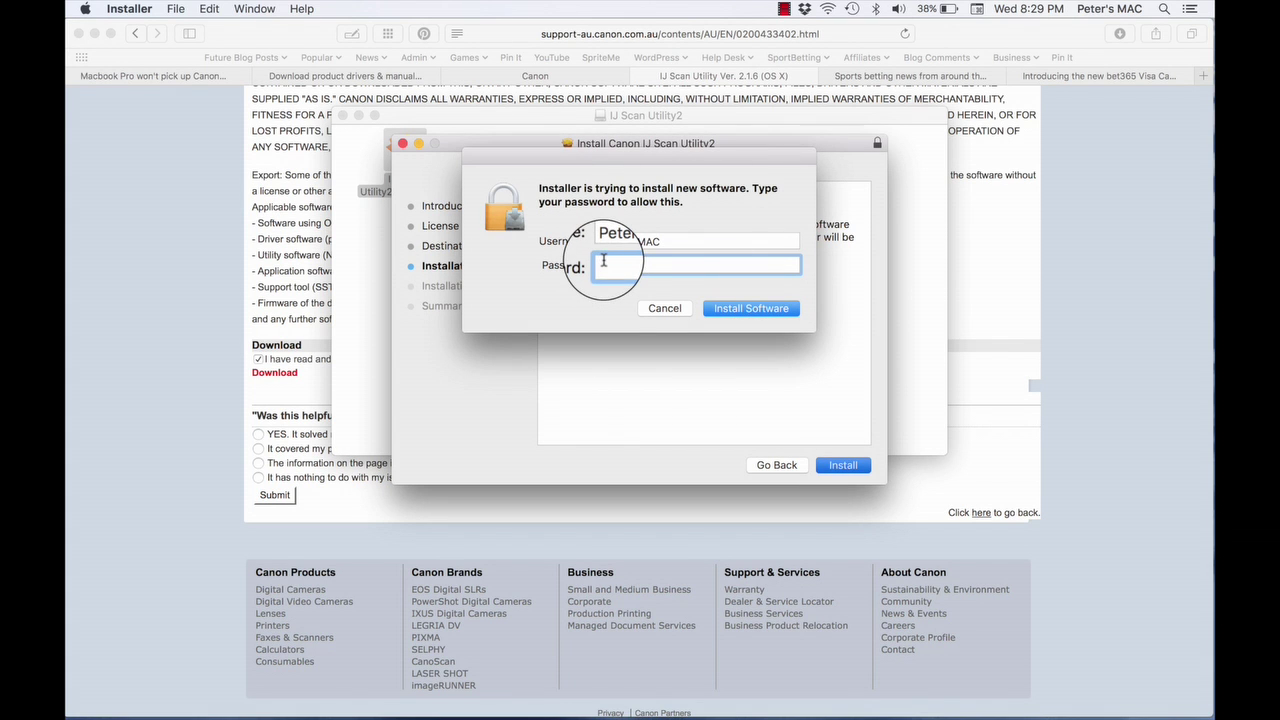
{"action": "type", "text": "•"}
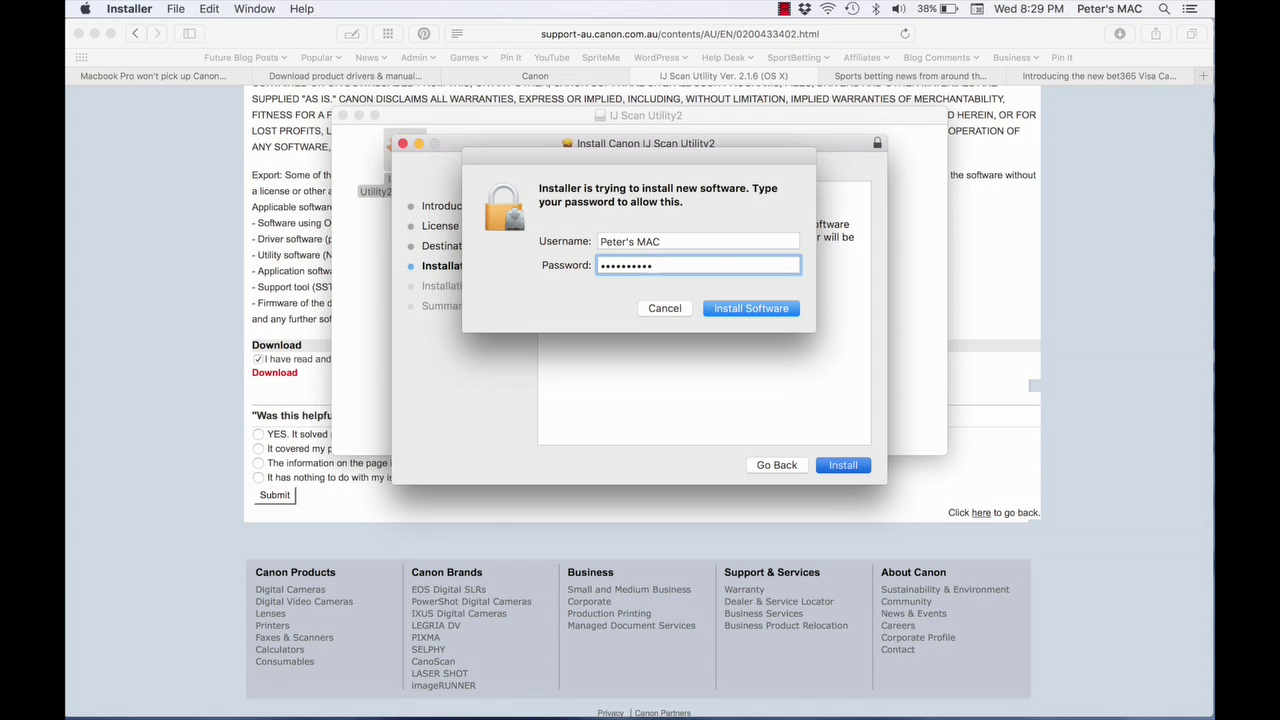
{"action": "left_click", "coordinate": [750, 308]}
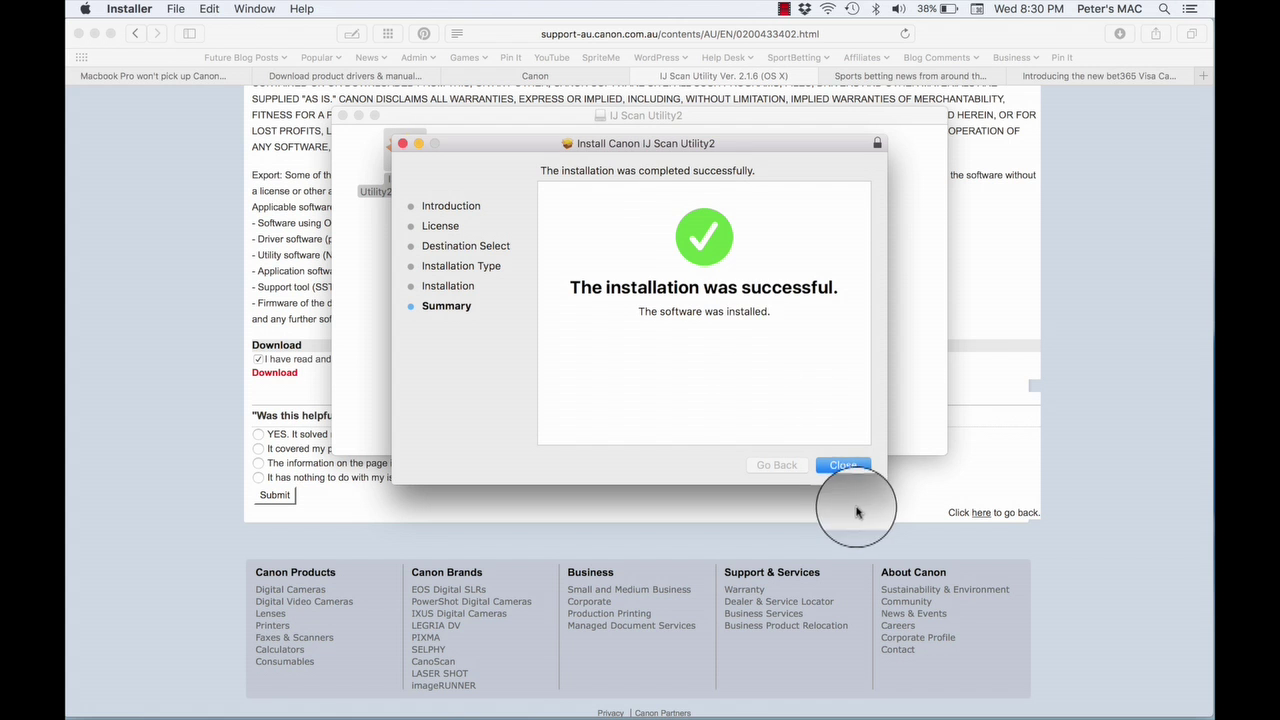
{"action": "left_click", "coordinate": [843, 465]}
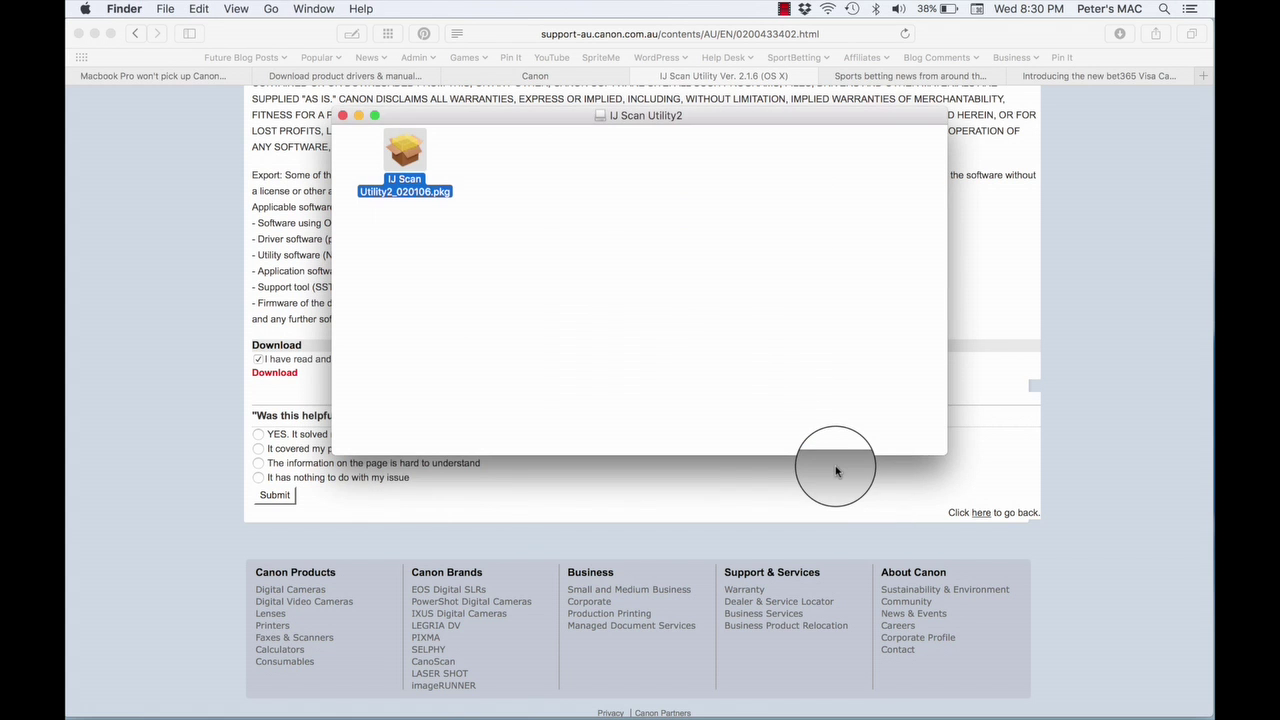
- Close the disk image window and launch Canon IJ Scan Utility2 from Canon Utilities > IJ Scan Utility
{"action": "left_click", "coordinate": [342, 115]}
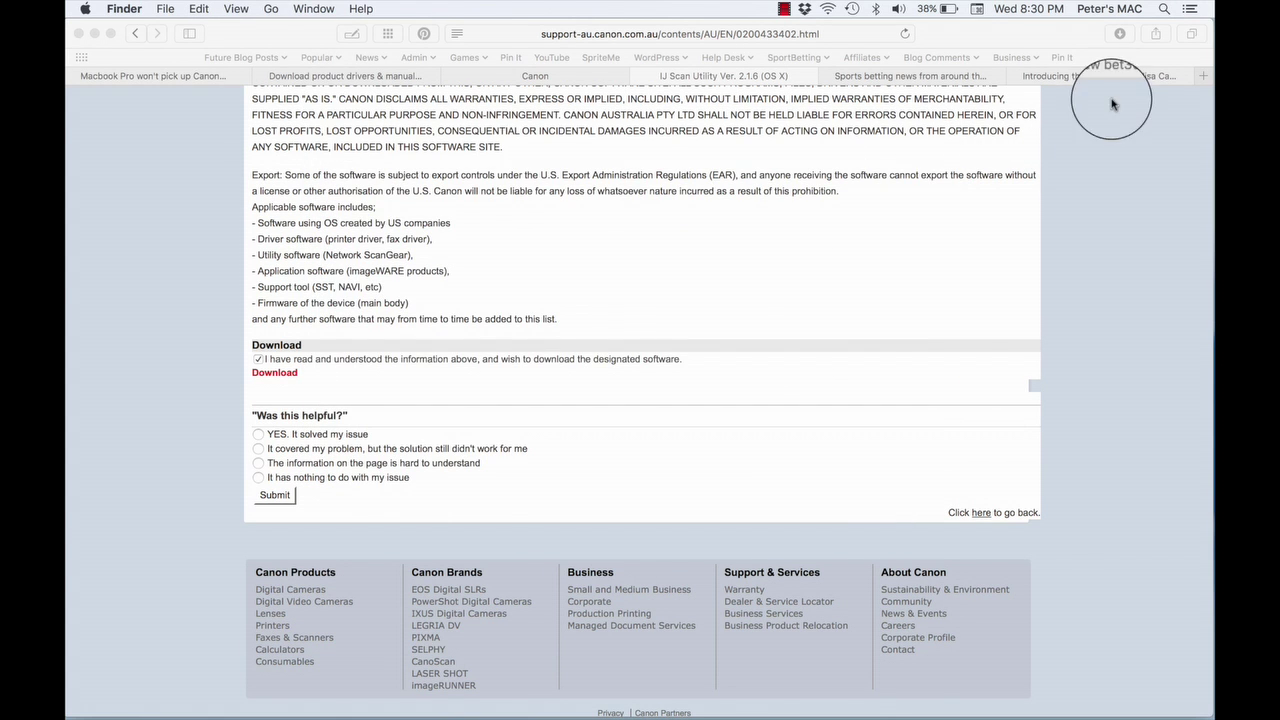
{"action": "mouse_move", "coordinate": [900, 710]}
{"action": "left_click", "coordinate": [818, 697]}
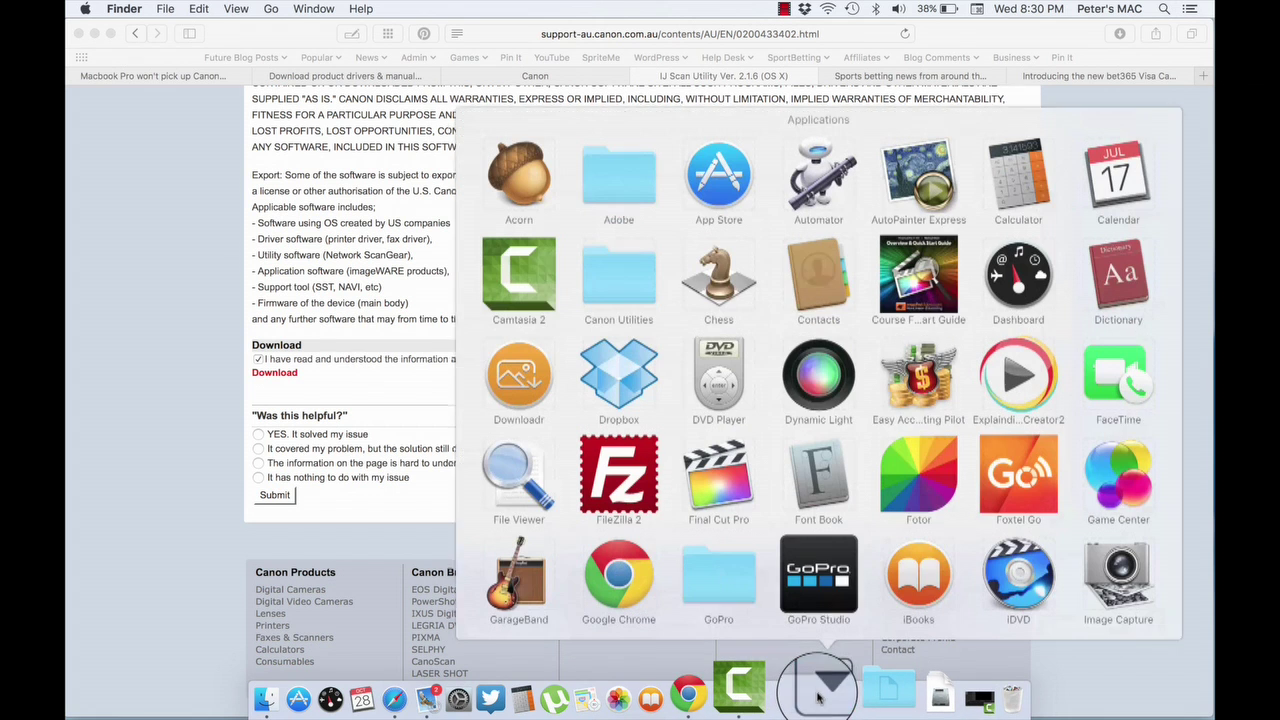
{"action": "left_click", "coordinate": [626, 288]}
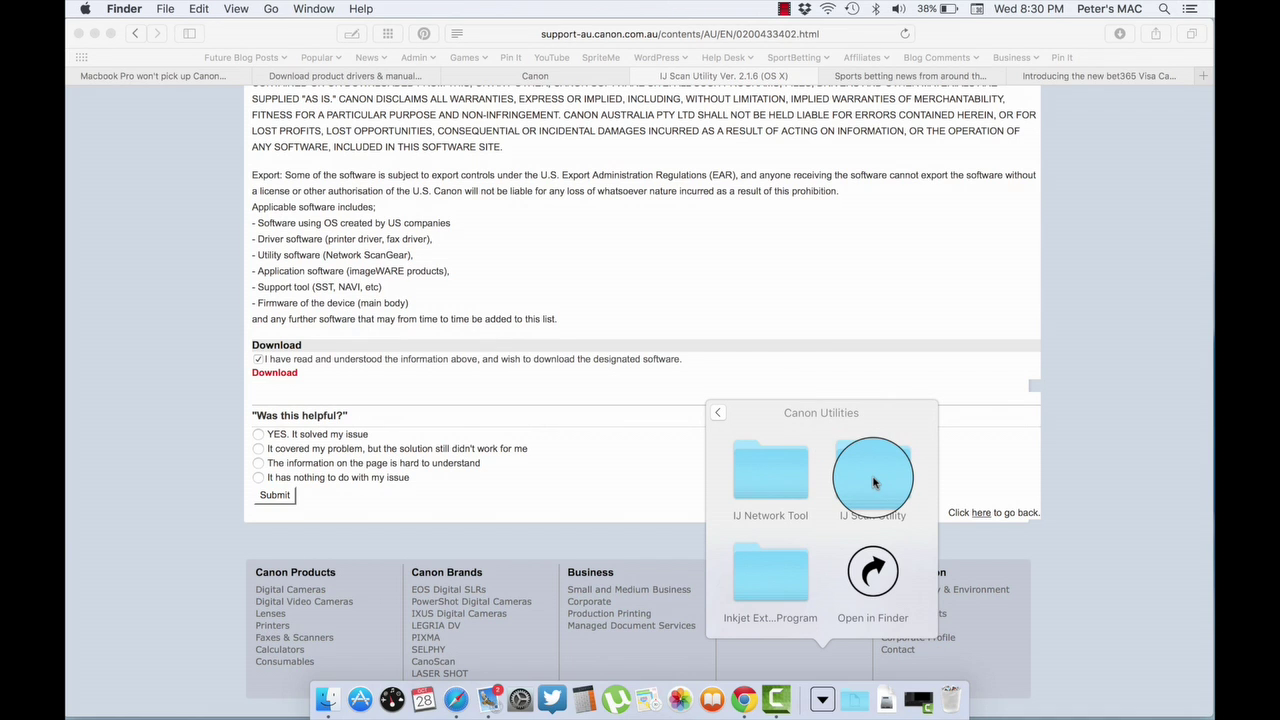
{"action": "left_click", "coordinate": [873, 483]}
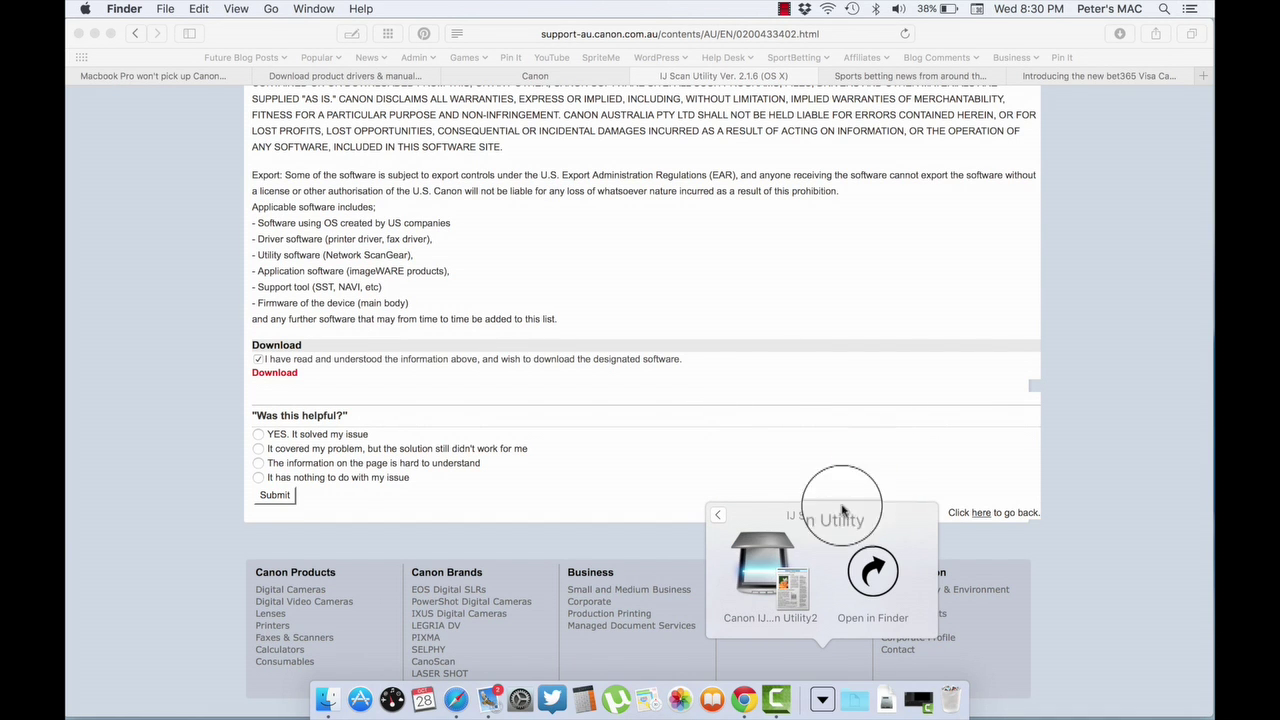
{"action": "left_click", "coordinate": [770, 560]}
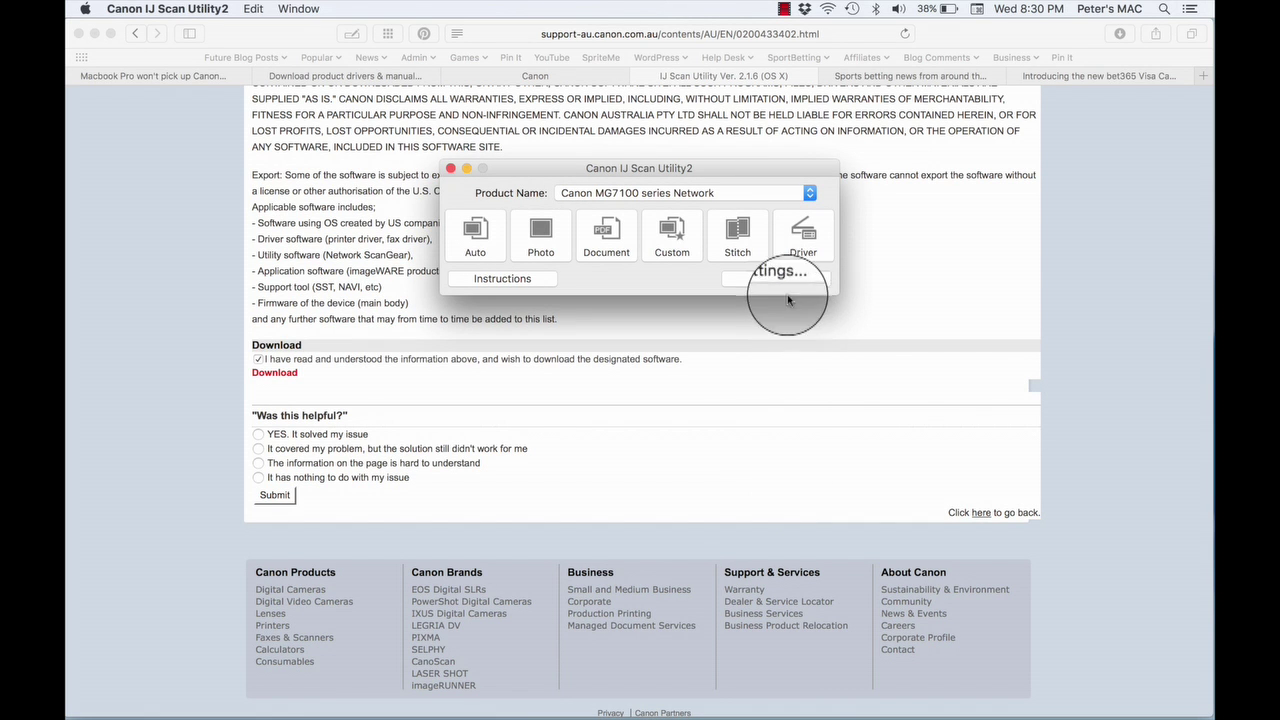
{"action": "left_click", "coordinate": [778, 276]}
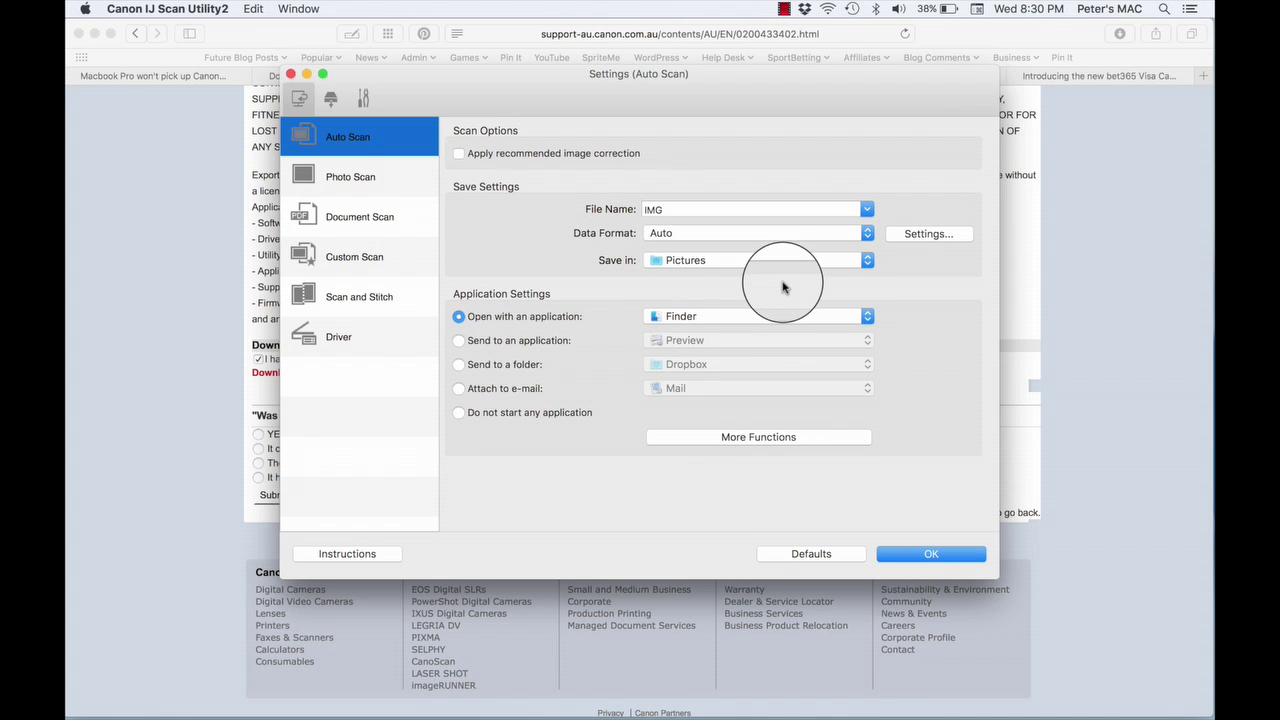
{"action": "left_click", "coordinate": [912, 556]}
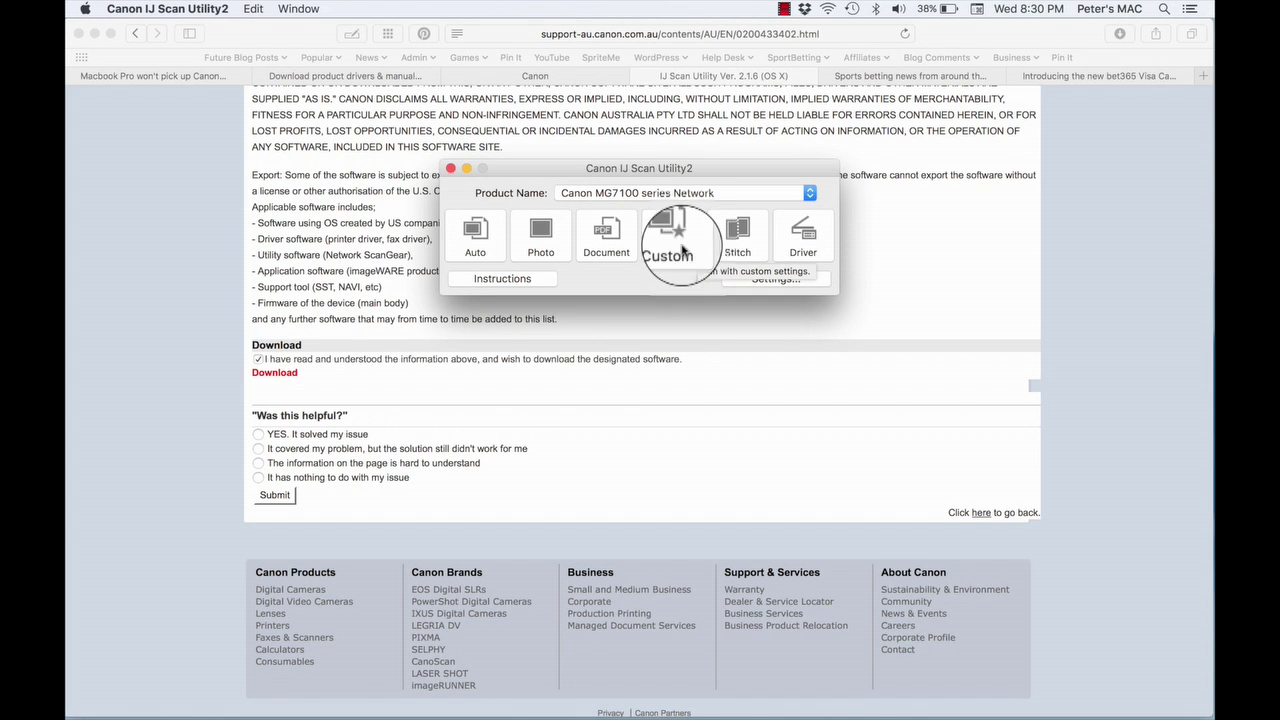
- Scan a document with the Document button and exit the Scan Complete dialog
{"action": "left_click", "coordinate": [605, 233]}
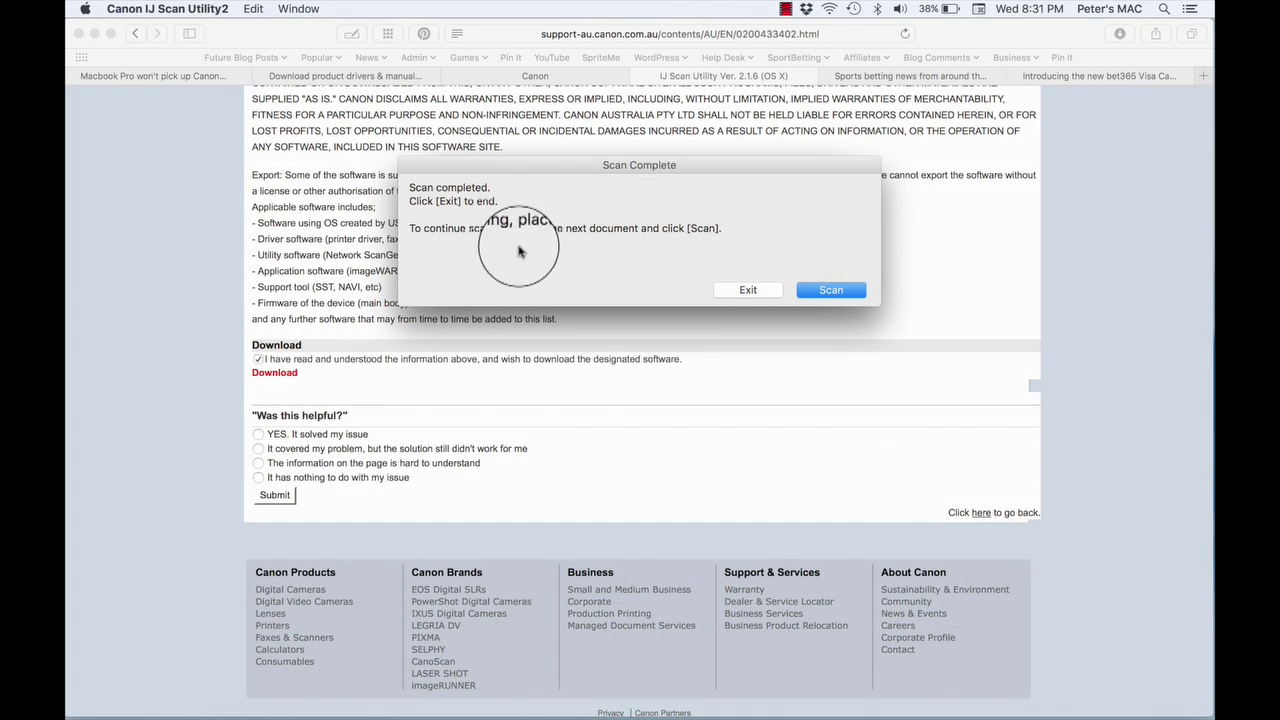
{"action": "left_click", "coordinate": [747, 289]}
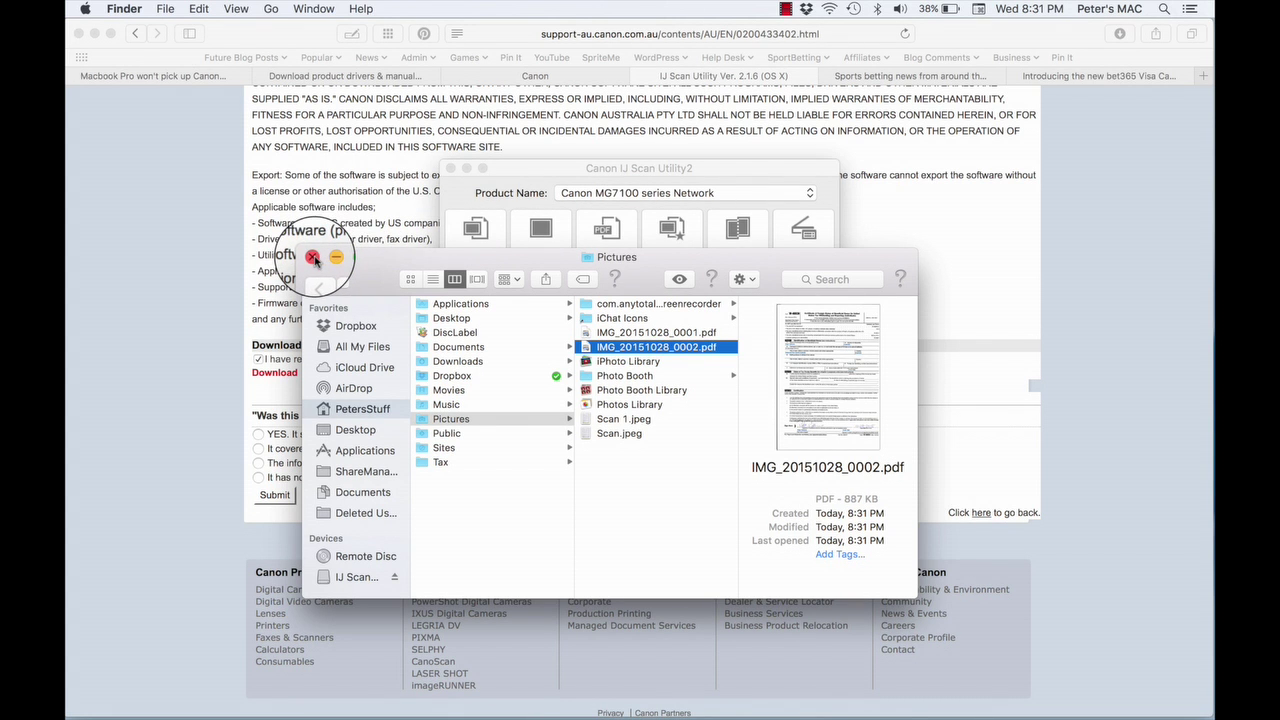
- Close the Pictures window showing the saved IMG_20151028_0002.pdf
{"action": "left_click", "coordinate": [313, 258]}
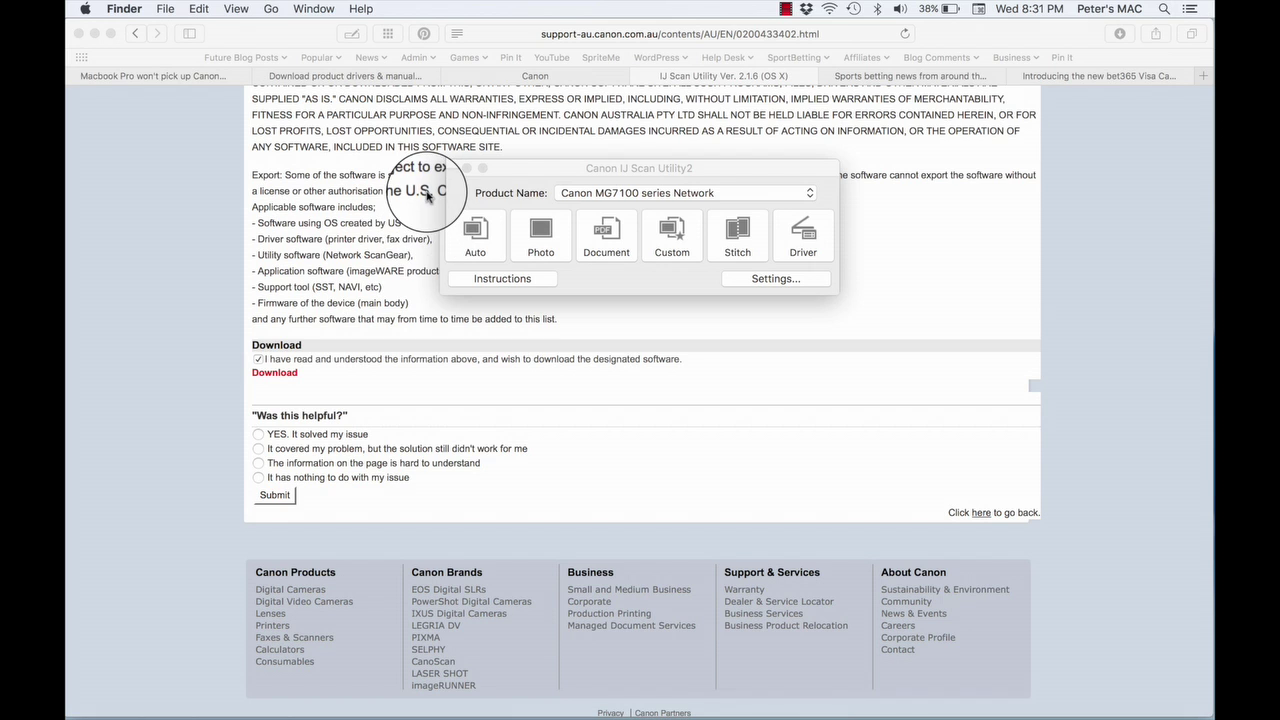